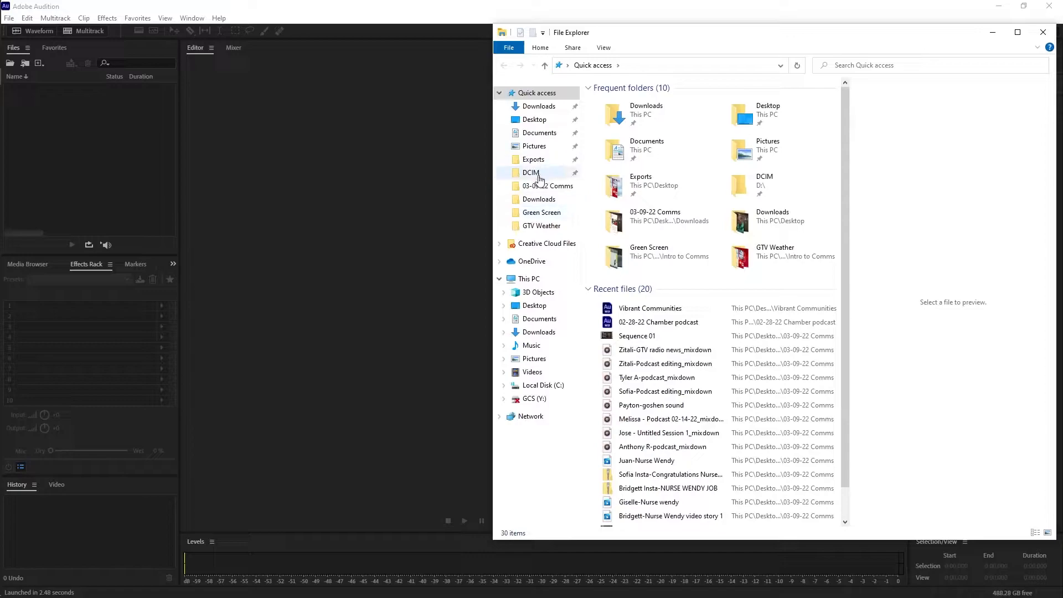
# Step: Import the four audio files from the Desktop folder Intro to Comms > Vibrant Comm Podcast into the project's file list
pyautogui.click(532, 121)
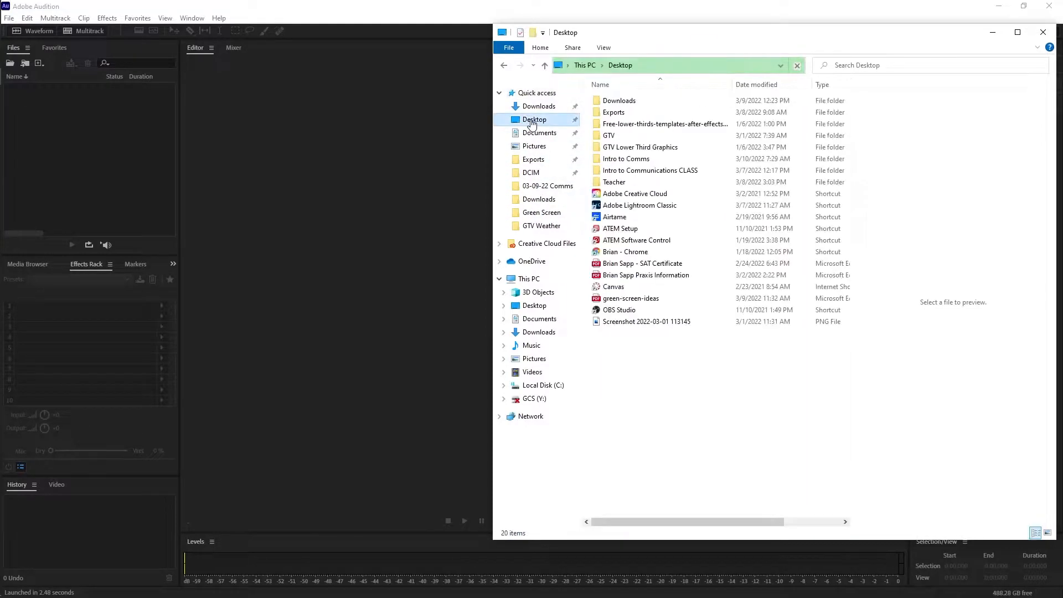
pyautogui.click(619, 161)
pyautogui.doubleClick(619, 160)
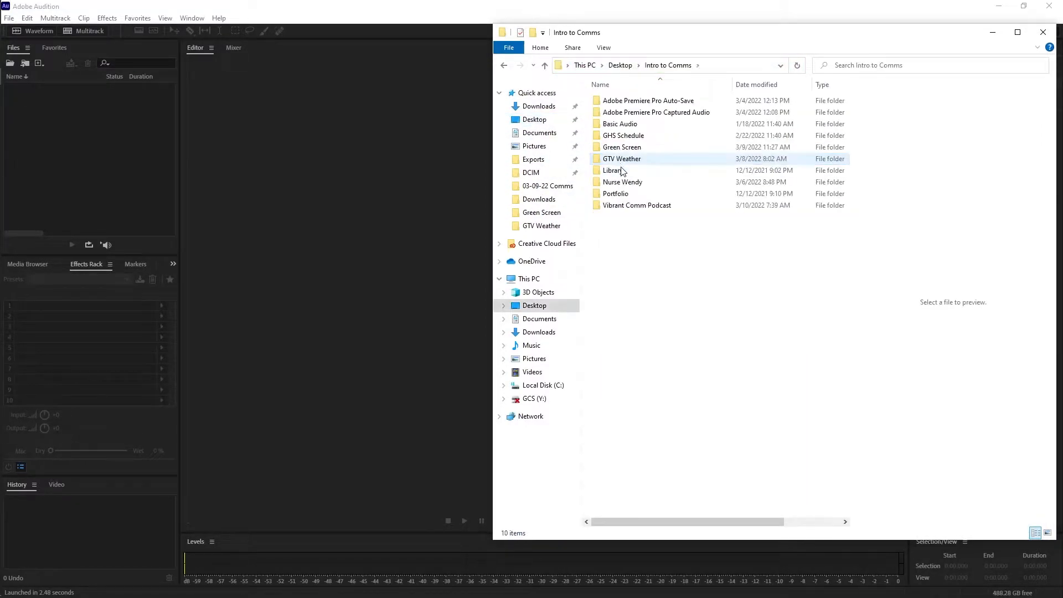
pyautogui.doubleClick(624, 209)
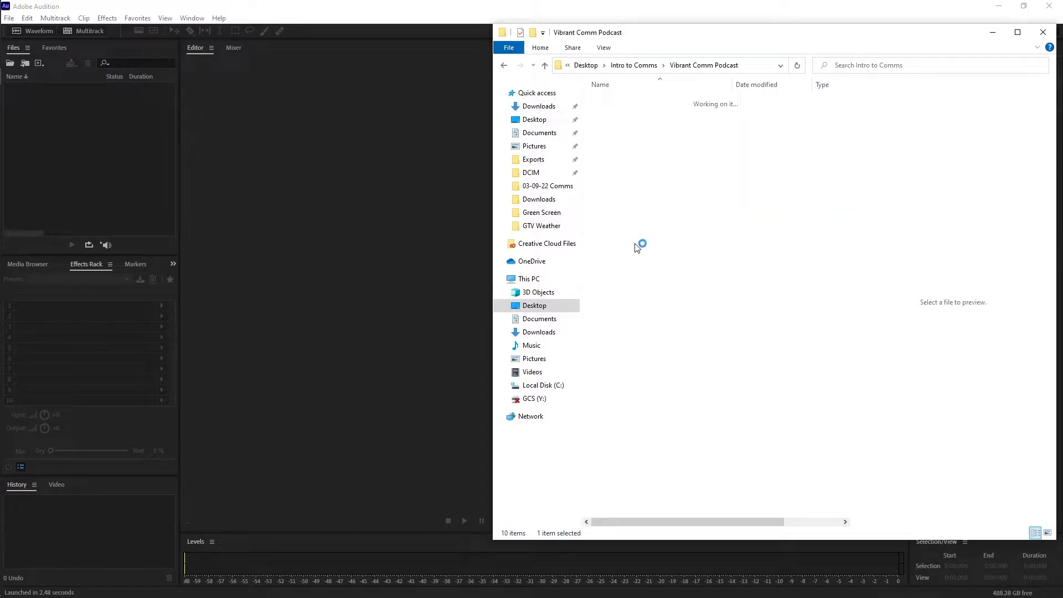
pyautogui.moveTo(642, 231); pyautogui.dragTo(51, 147)
pyautogui.click(129, 178)
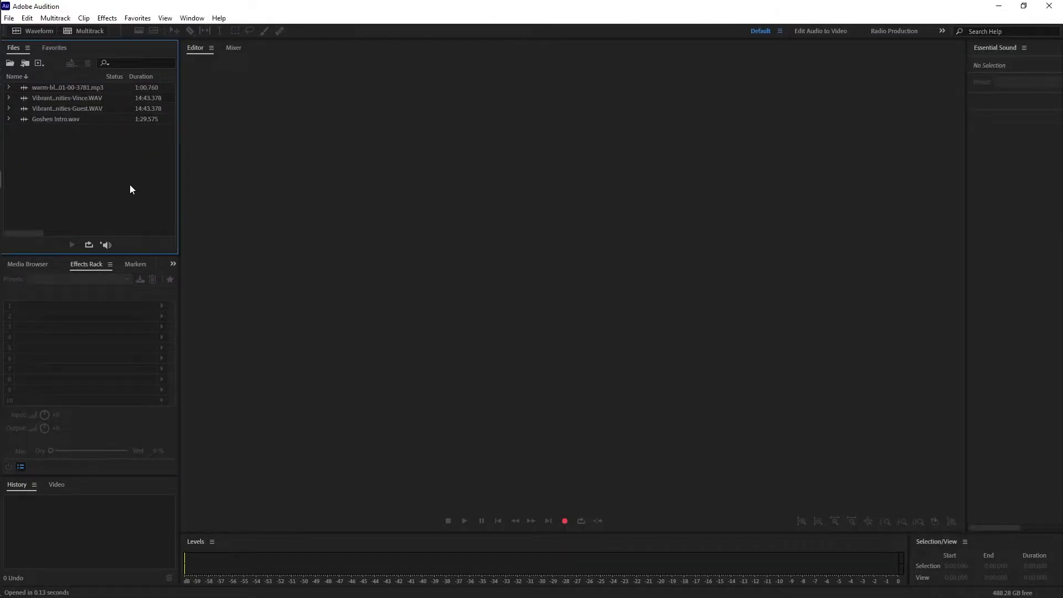
# Step: Start a multitrack session named Vibrant Communities Podcast and browse to the Desktop folder Intro to Communications CLASS for its location
pyautogui.click(79, 31)
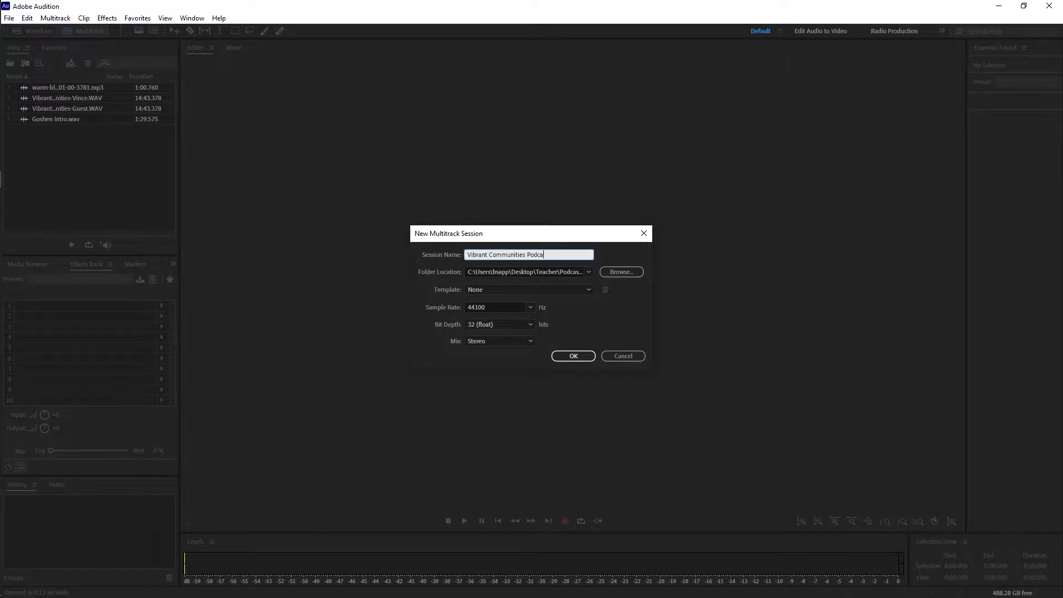
pyautogui.click(635, 271)
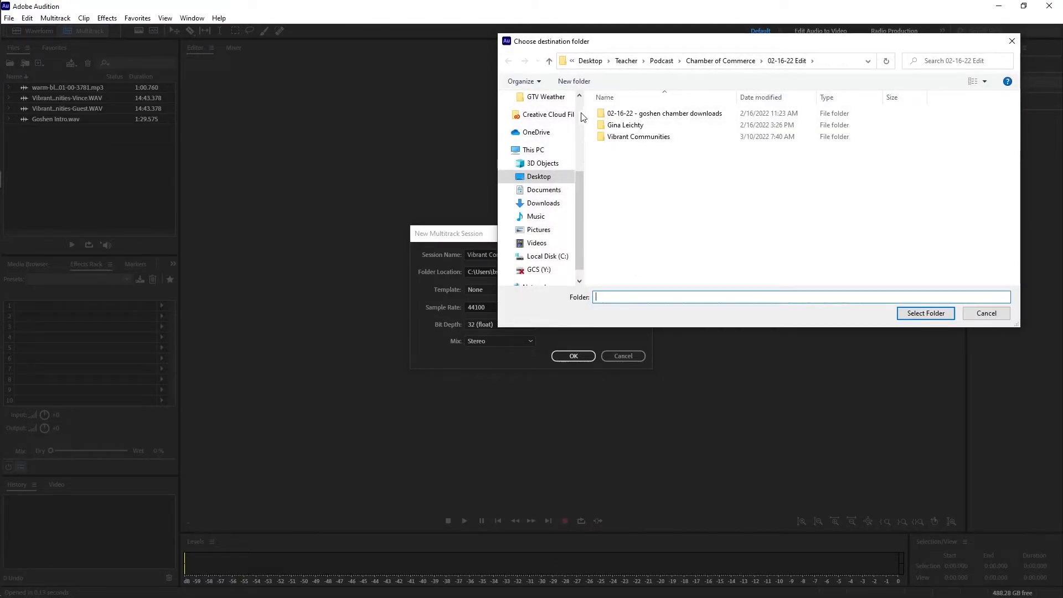
pyautogui.scroll(2, 547, 111)
pyautogui.scroll(2, 537, 114)
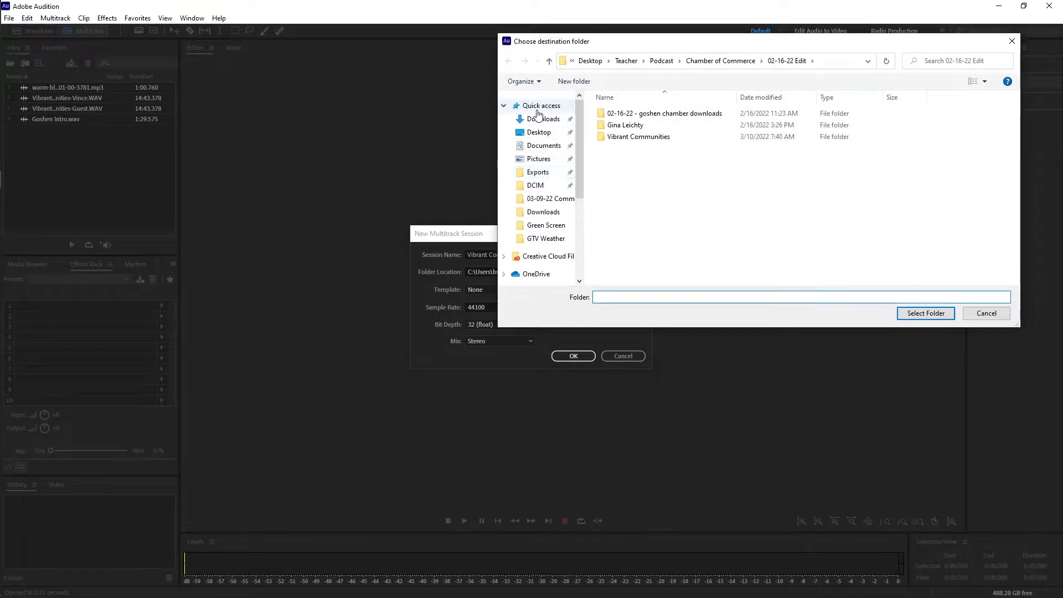
pyautogui.click(539, 132)
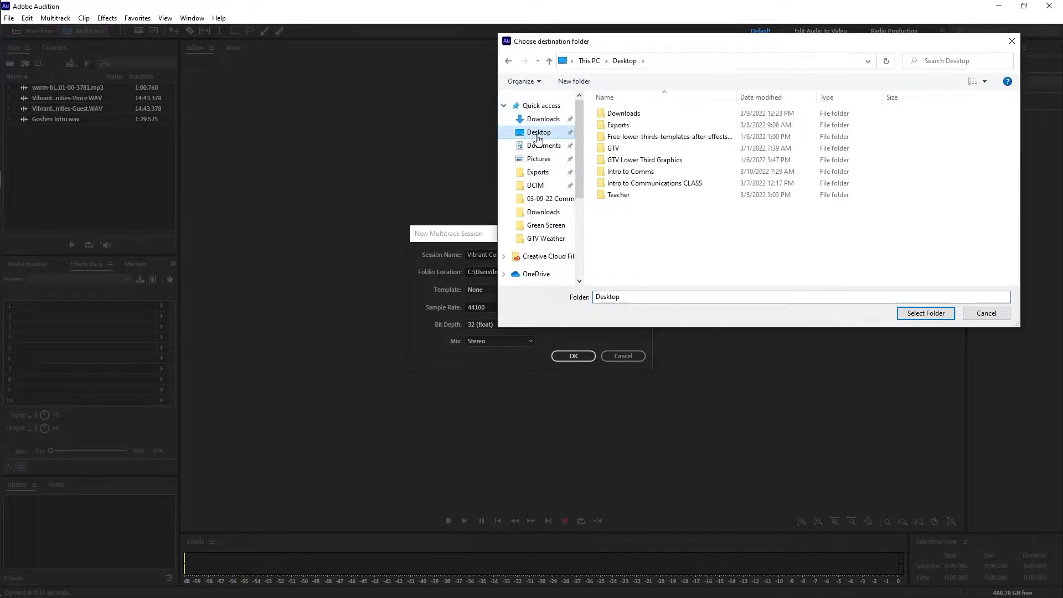
pyautogui.doubleClick(621, 183)
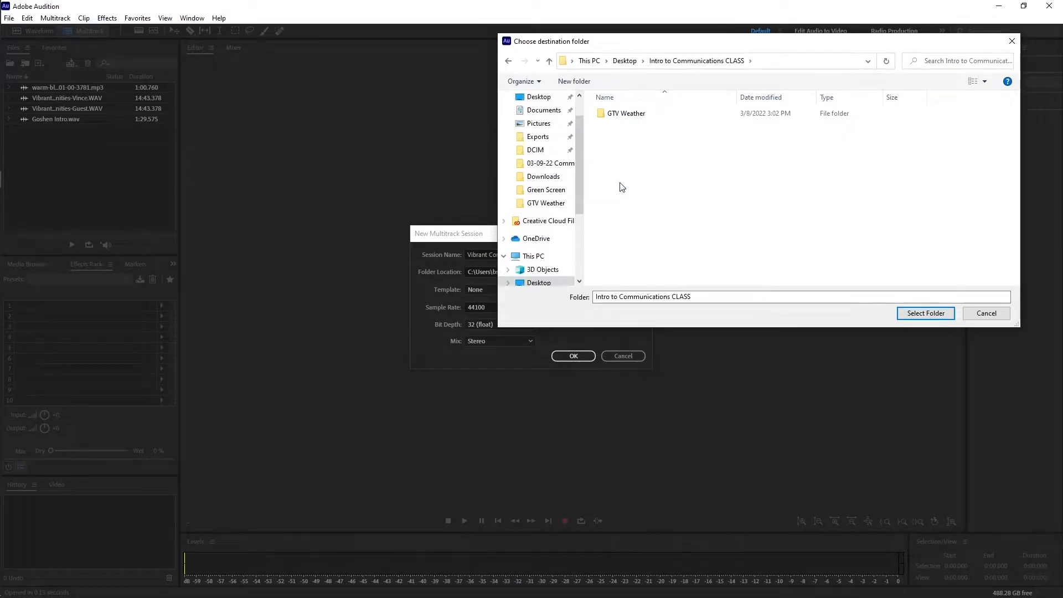
# Step: Make a new folder named Vibrant Communities as the session's location and create the session
pyautogui.click(570, 80)
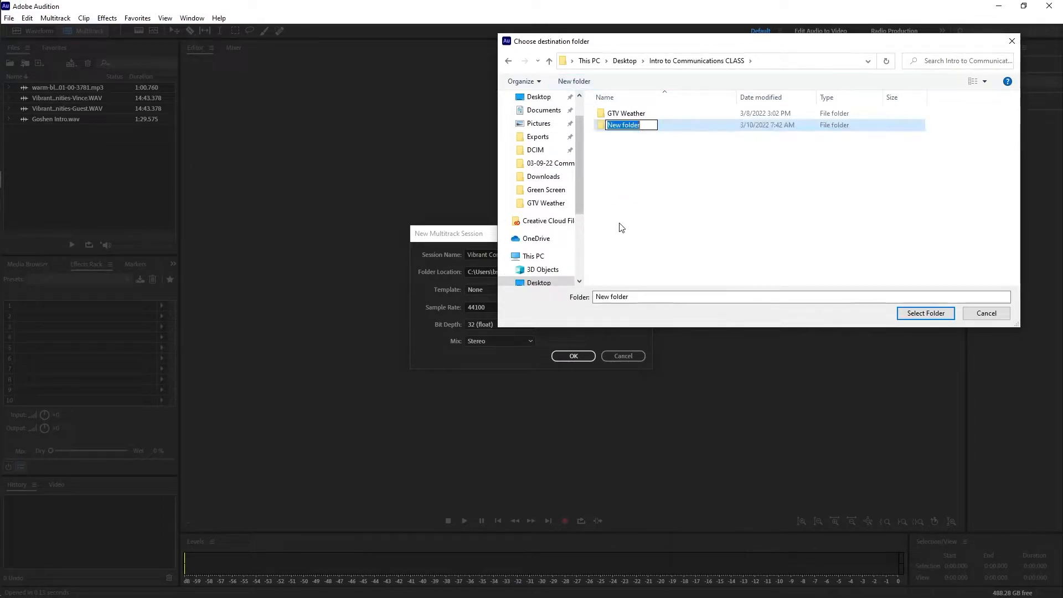
pyautogui.write('Vibrant Communities')
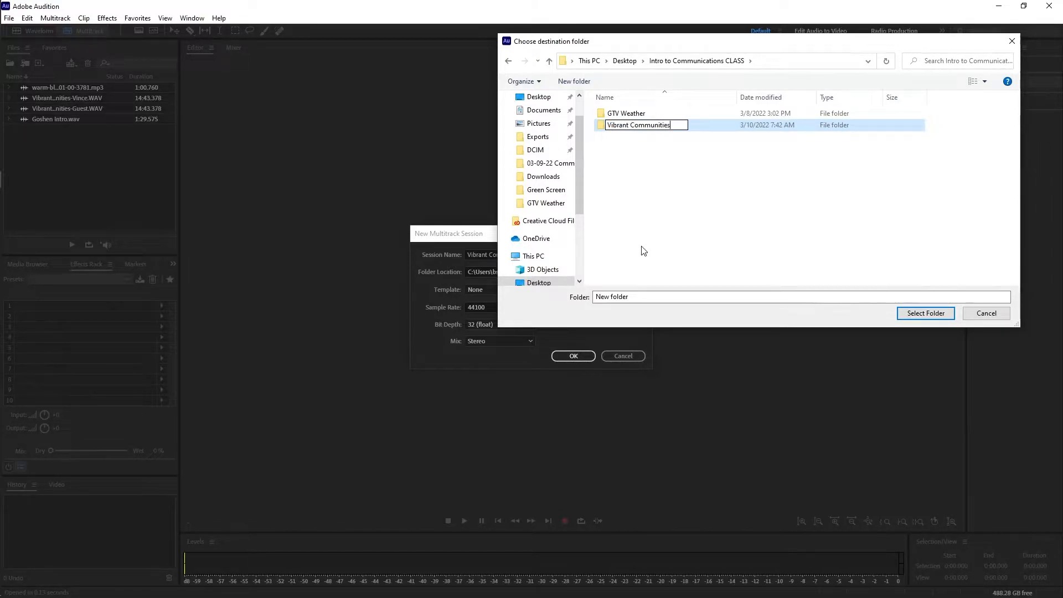
pyautogui.press('Return')
pyautogui.click(908, 314)
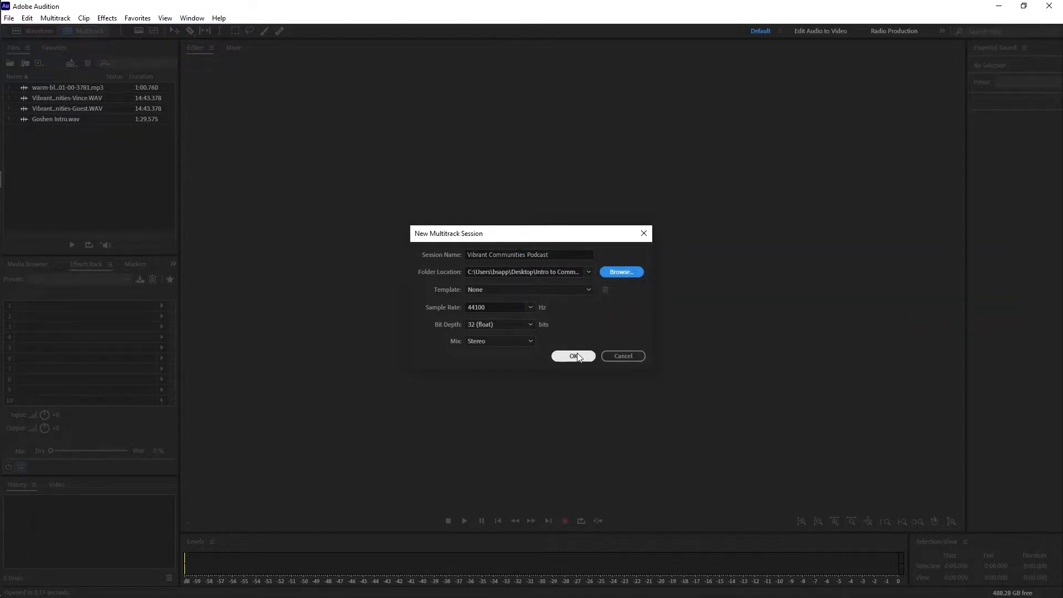
pyautogui.click(573, 356)
# Step: Place Goshen Intro.wav at the very start of Track 1
pyautogui.click(58, 166)
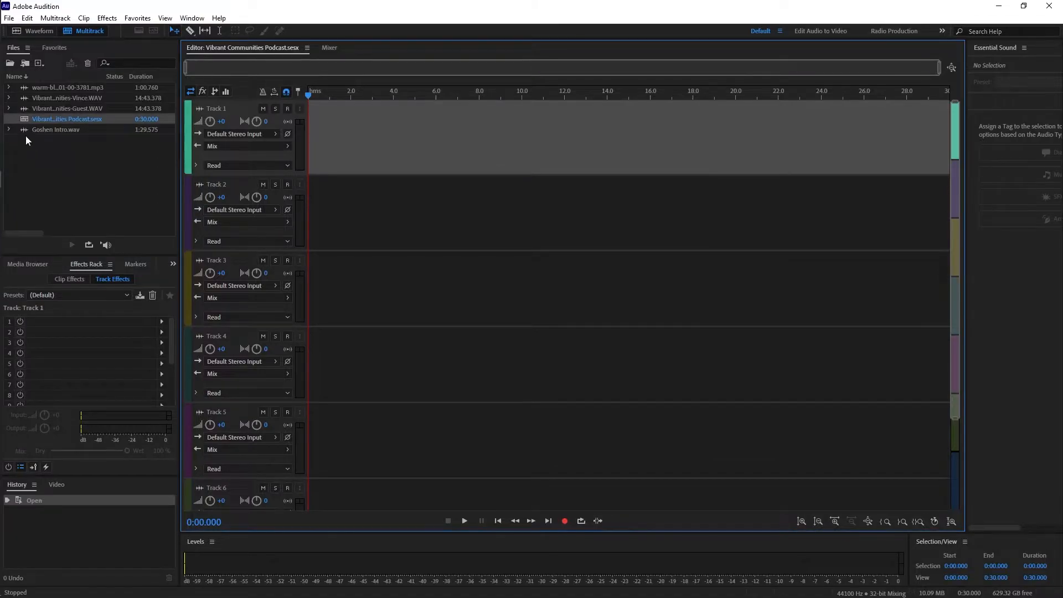
pyautogui.moveTo(25, 129); pyautogui.dragTo(298, 146)
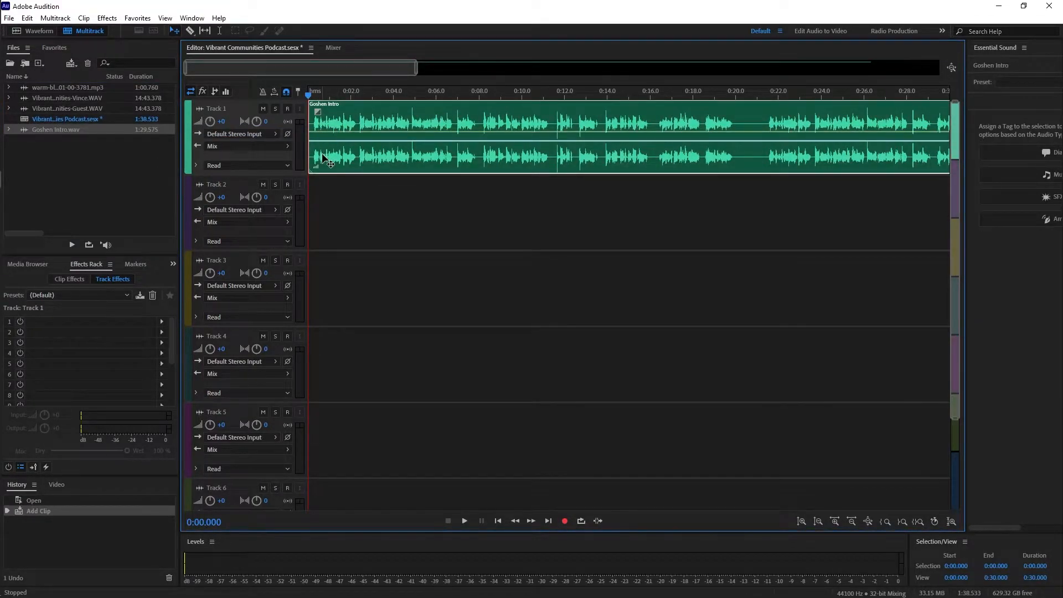
pyautogui.moveTo(415, 67); pyautogui.dragTo(638, 91)
# Step: Listen to parts of each take in the Goshen Intro clip, from the first through to the last
pyautogui.press('space')
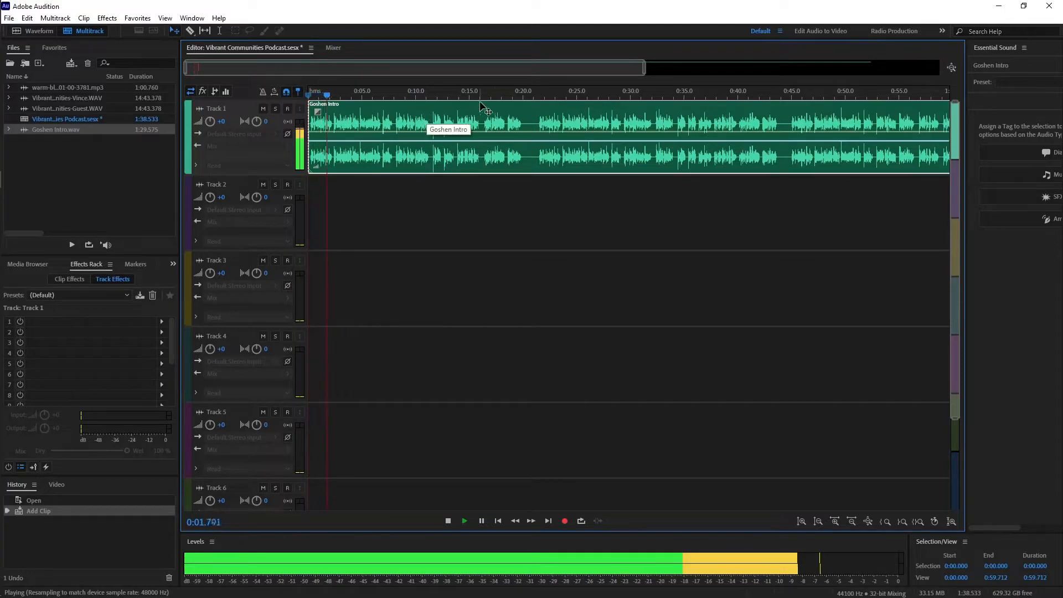
pyautogui.press('space')
pyautogui.press('space')
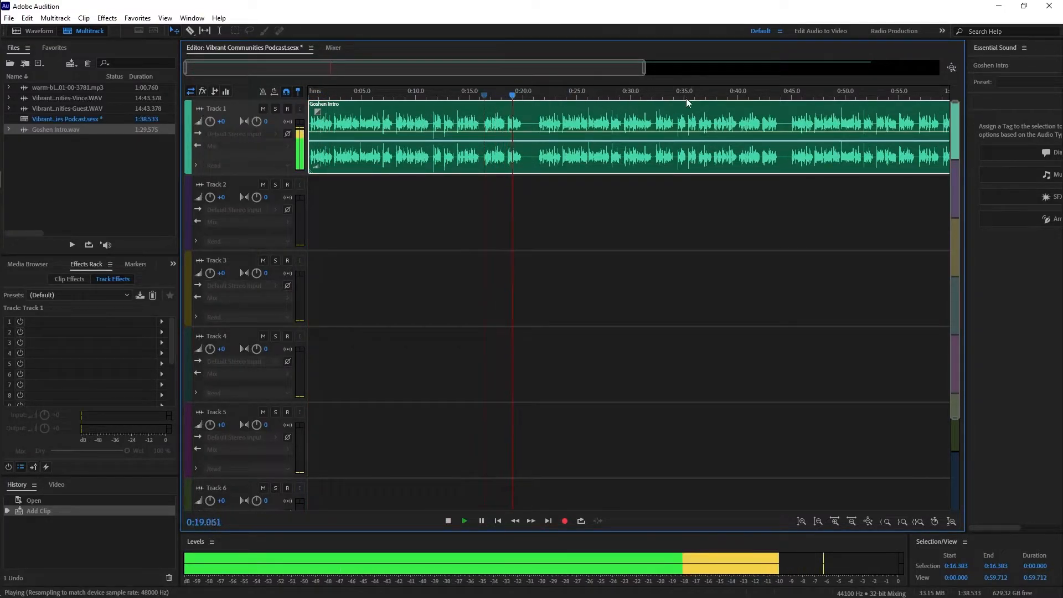
pyautogui.click(740, 99)
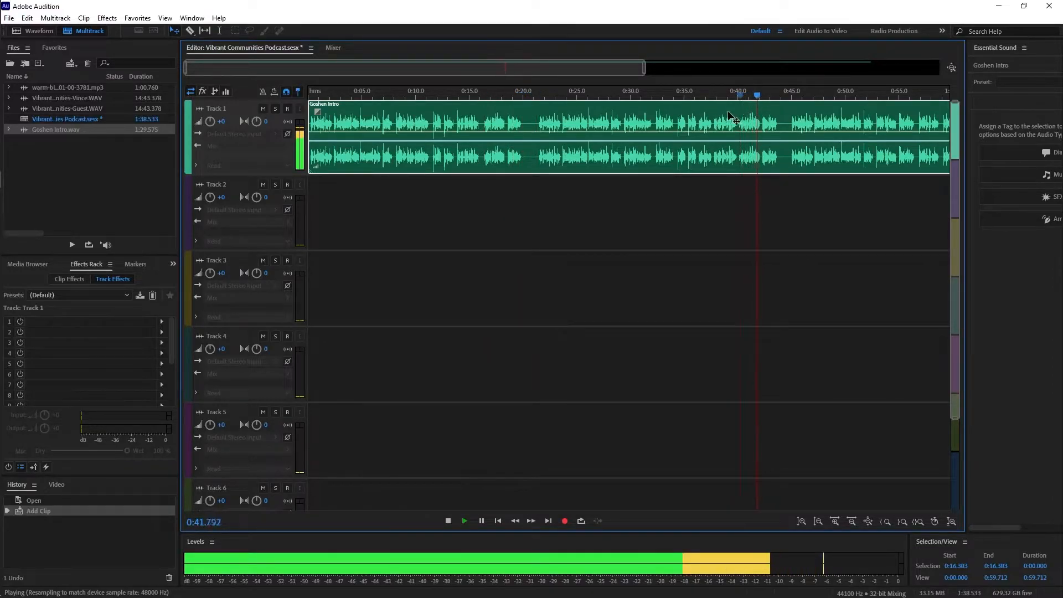
pyautogui.moveTo(576, 66); pyautogui.dragTo(809, 68)
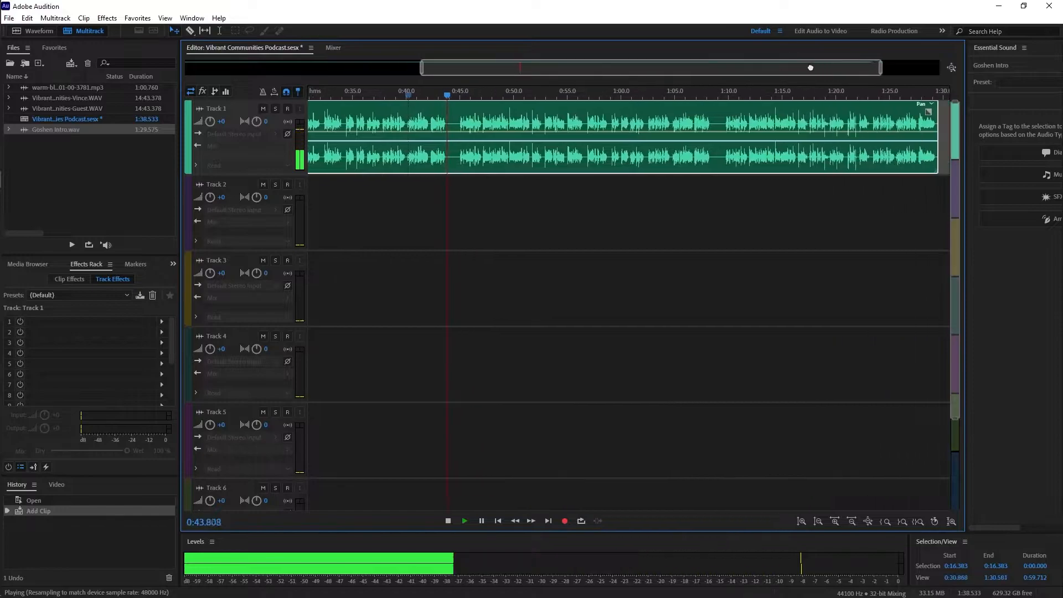
pyautogui.click(691, 90)
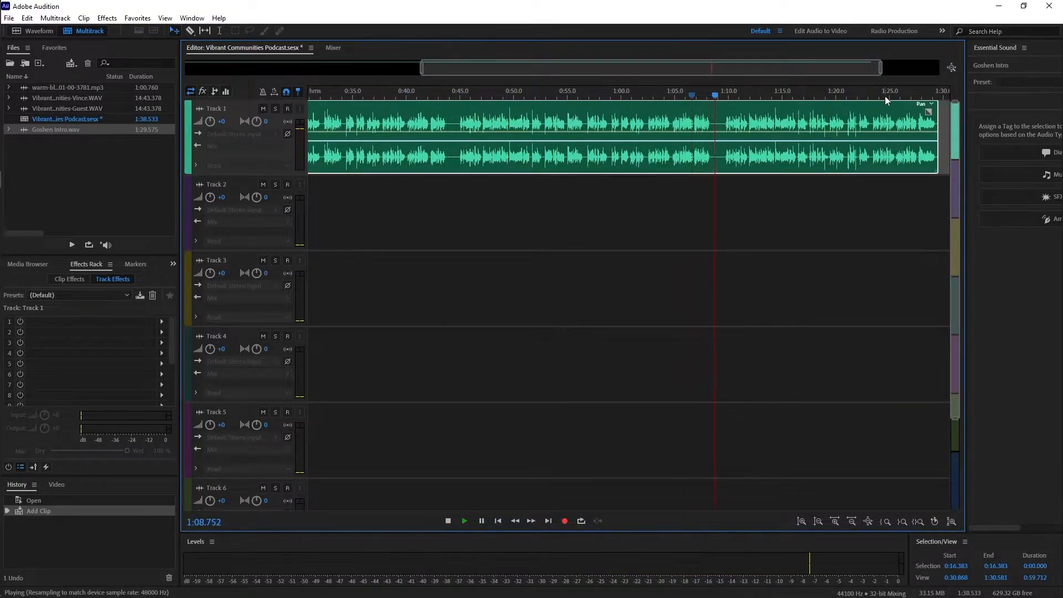
pyautogui.click(899, 94)
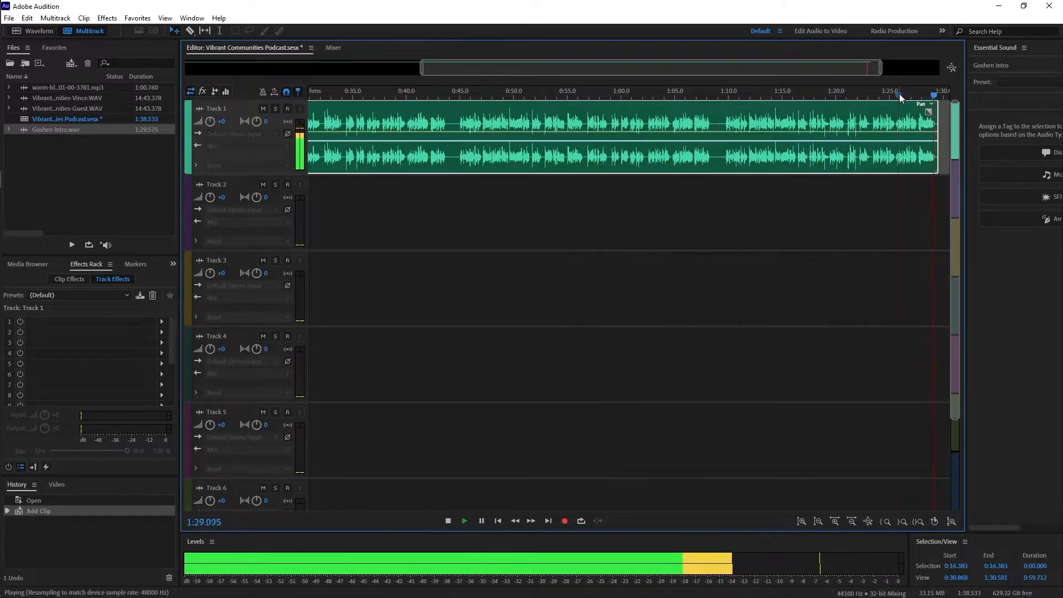
pyautogui.press('space')
# Step: Cut away everything before 1:09.560 in the Goshen Intro clip and move the remaining take to the start of Track 1
pyautogui.moveTo(935, 98); pyautogui.dragTo(726, 97)
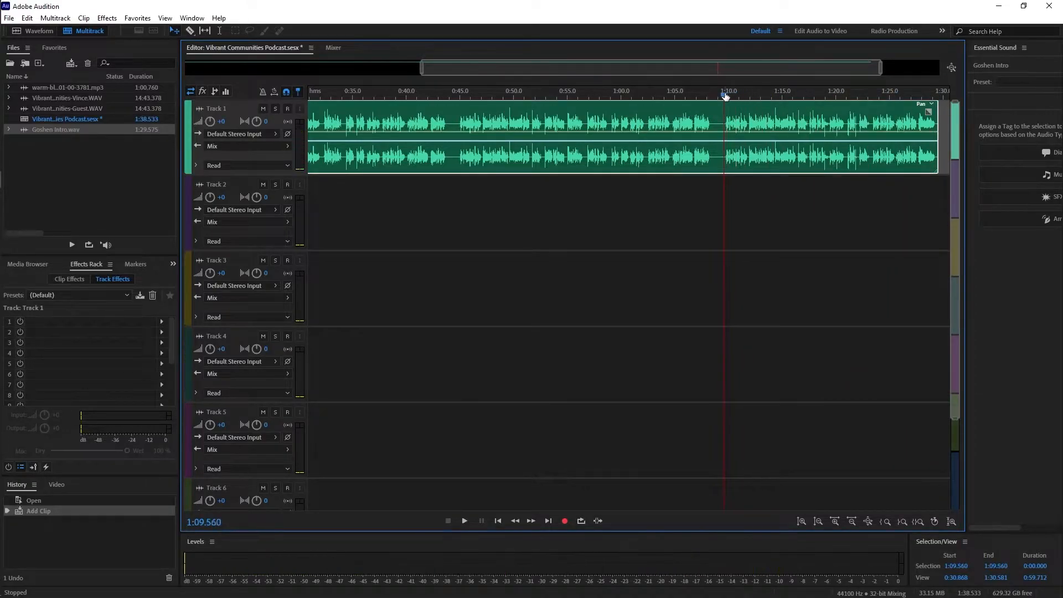
pyautogui.hotkey('ctrl', 'k')
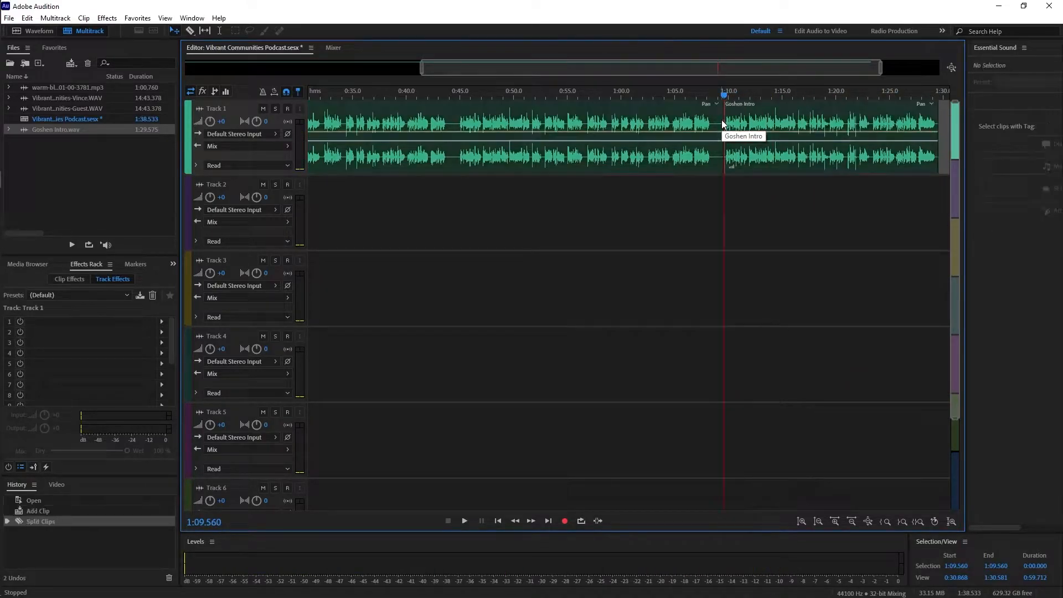
pyautogui.click(657, 125)
pyautogui.press('Delete')
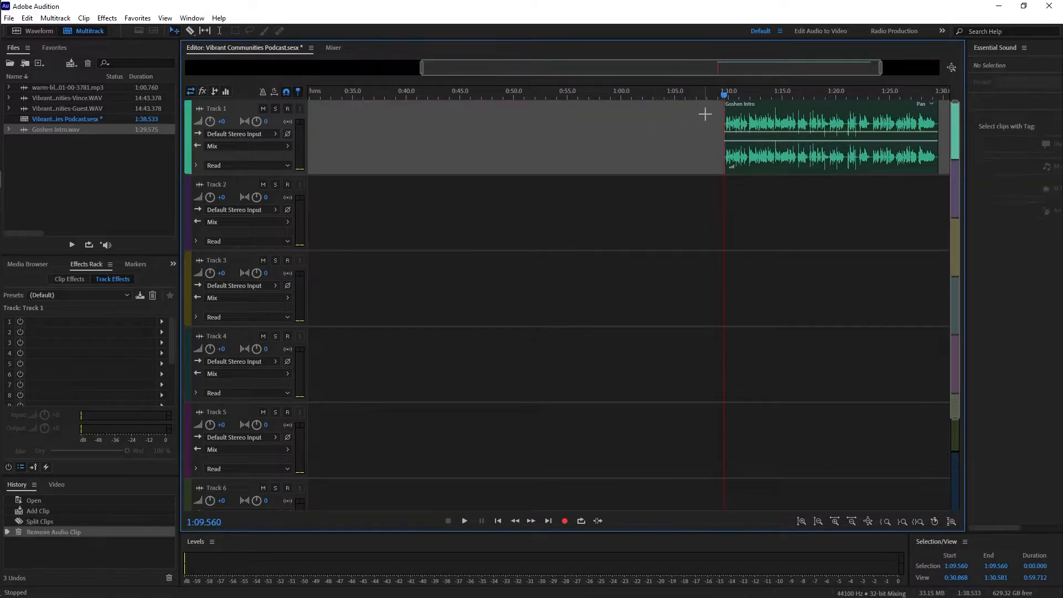
pyautogui.moveTo(811, 120); pyautogui.dragTo(263, 111)
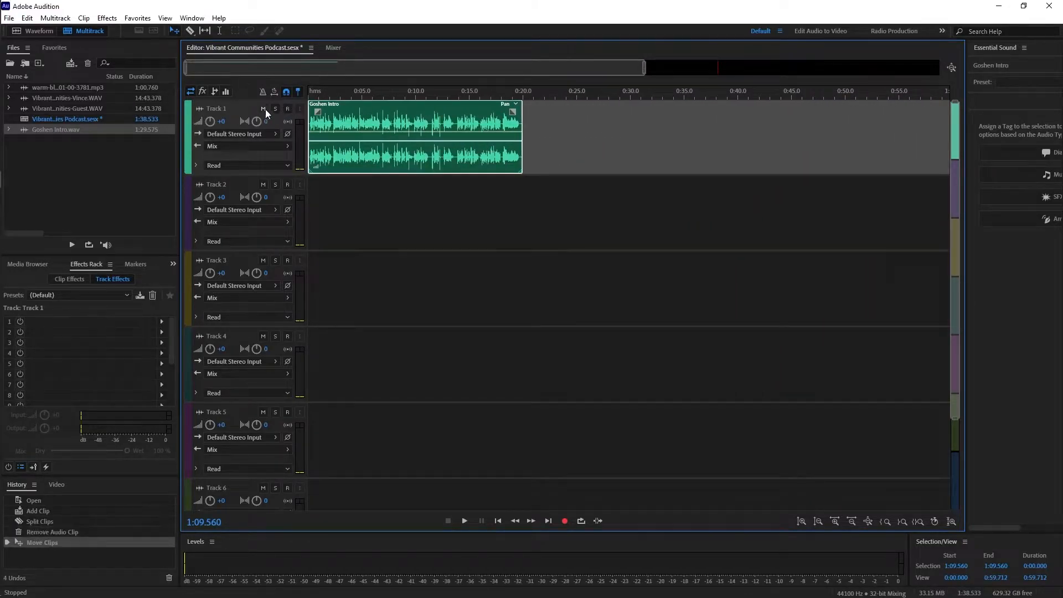
# Step: Place the host's Vibrant Communities recording on Track 2 and Vibrant Communities-Guest.WAV on Track 3, both starting where the intro ends
pyautogui.click(22, 164)
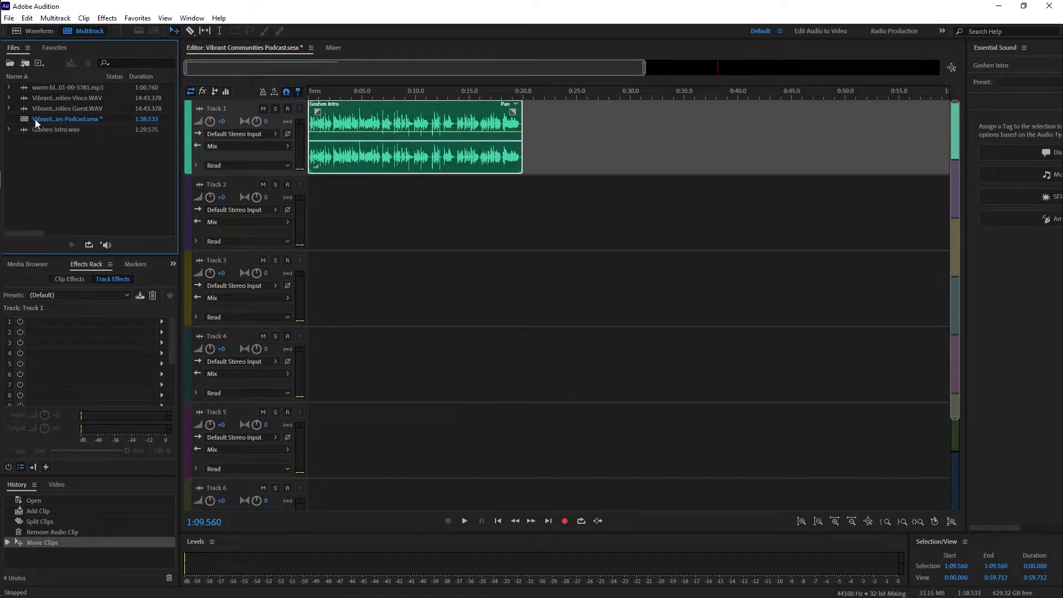
pyautogui.click(24, 100)
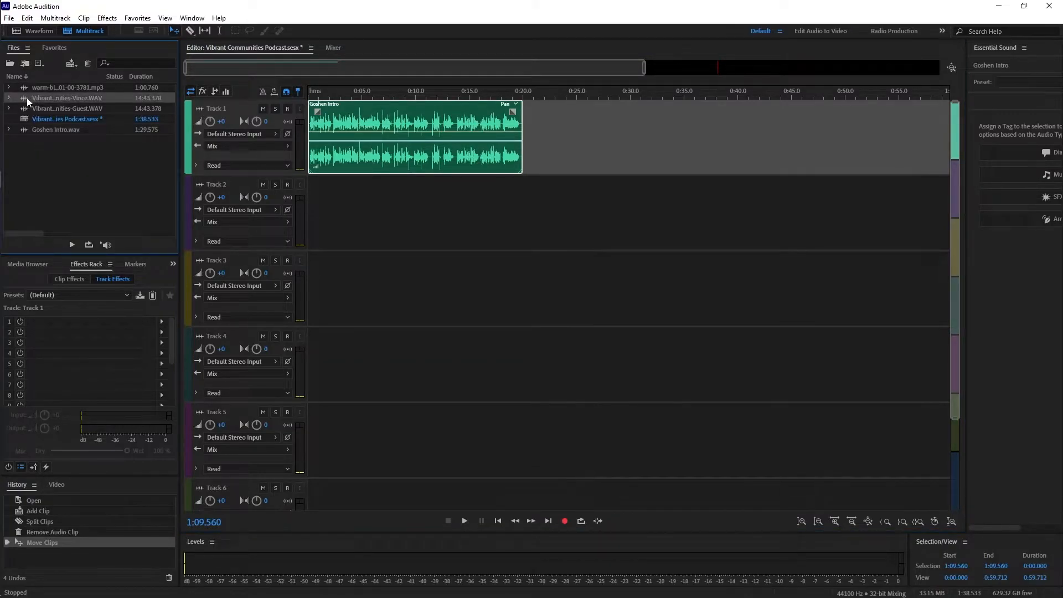
pyautogui.moveTo(27, 100); pyautogui.dragTo(495, 215)
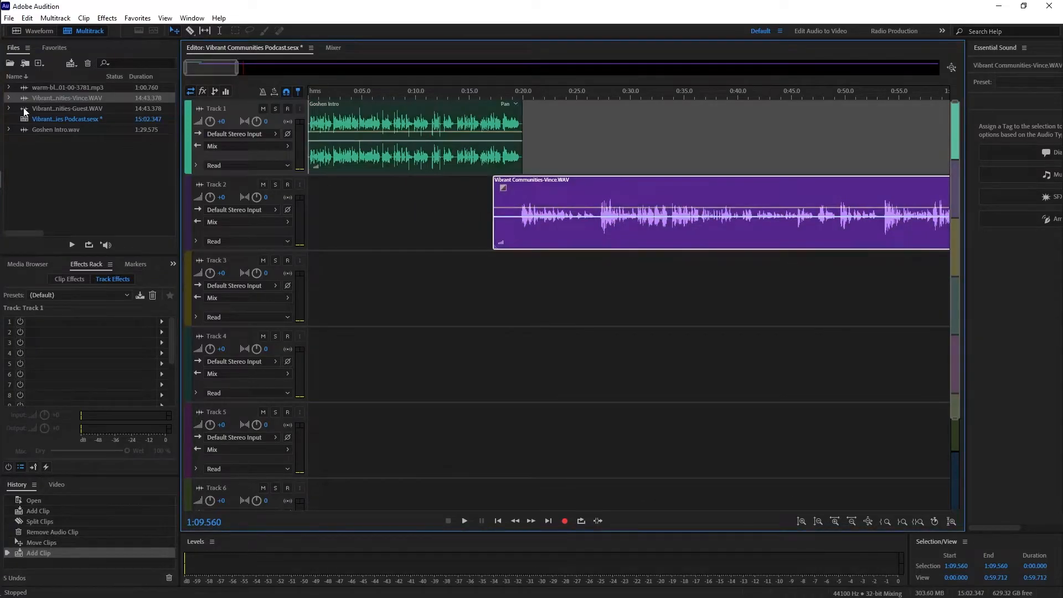
pyautogui.moveTo(589, 193); pyautogui.dragTo(618, 189)
pyautogui.moveTo(26, 111); pyautogui.dragTo(524, 288)
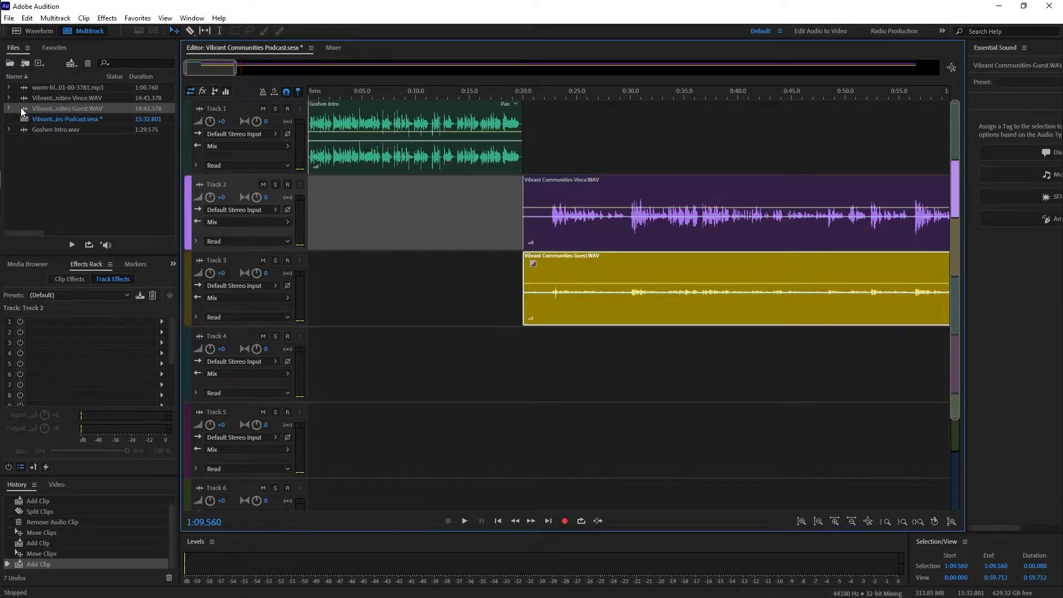
# Step: Play the opening of the interview recordings from about 0:20.7 and park the playhead at about 0:56.2
pyautogui.click(27, 88)
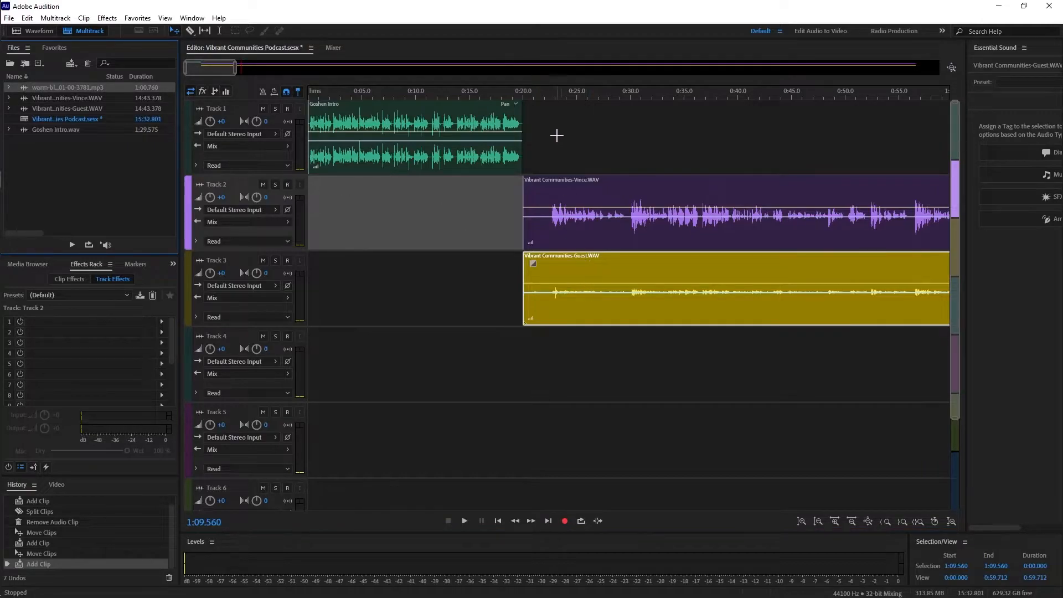
pyautogui.click(532, 99)
pyautogui.press('space')
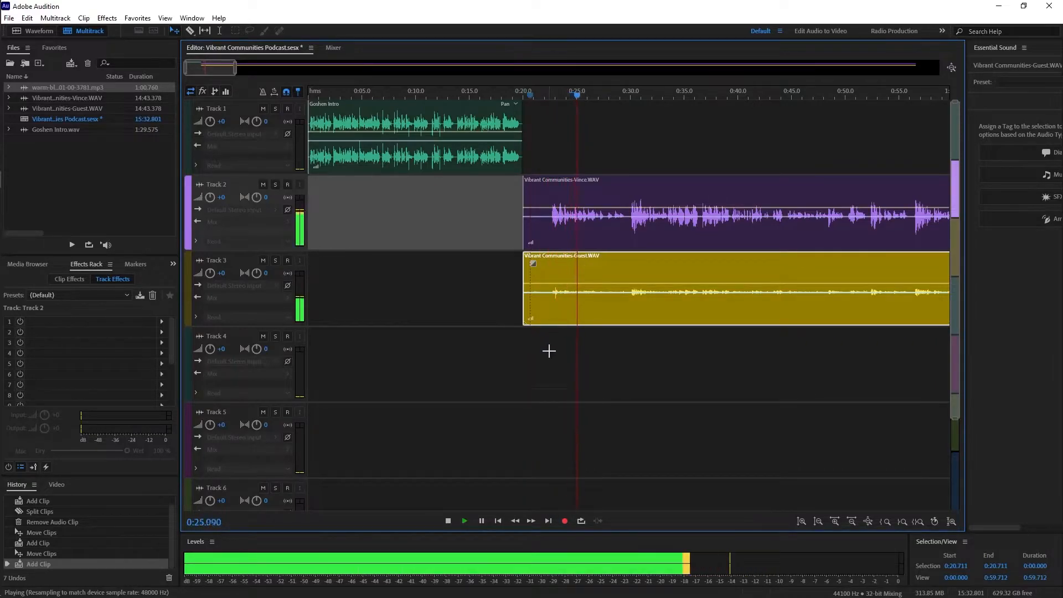
pyautogui.moveTo(221, 69); pyautogui.dragTo(233, 70)
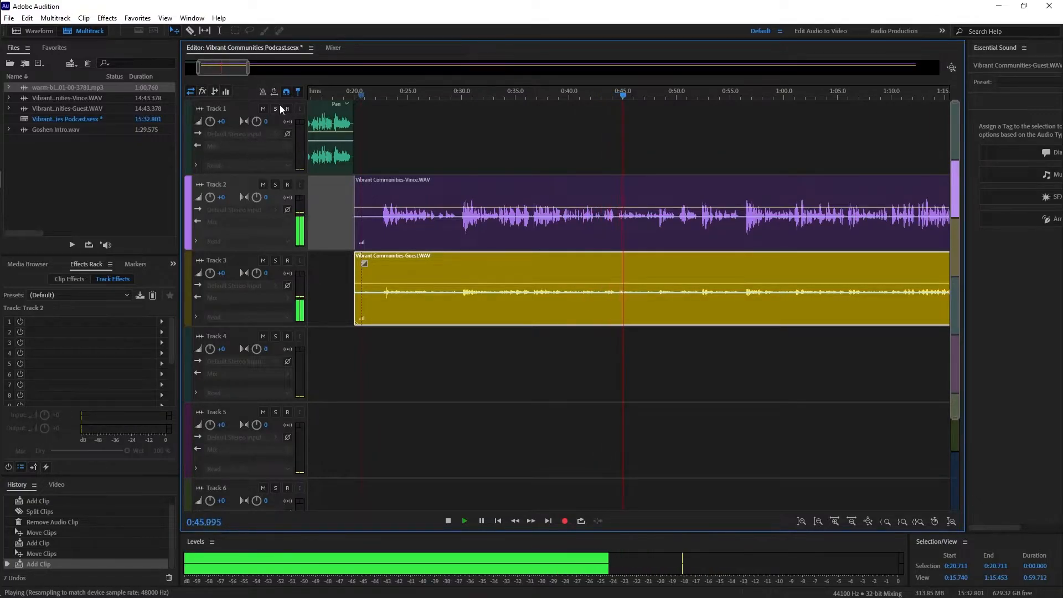
pyautogui.moveTo(228, 66); pyautogui.dragTo(244, 68)
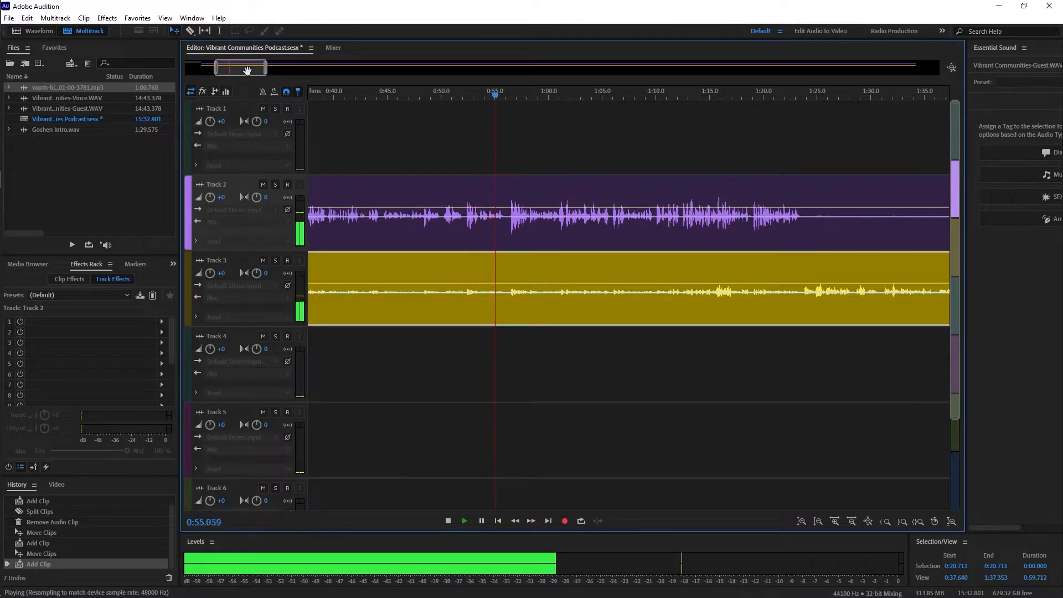
pyautogui.press('space')
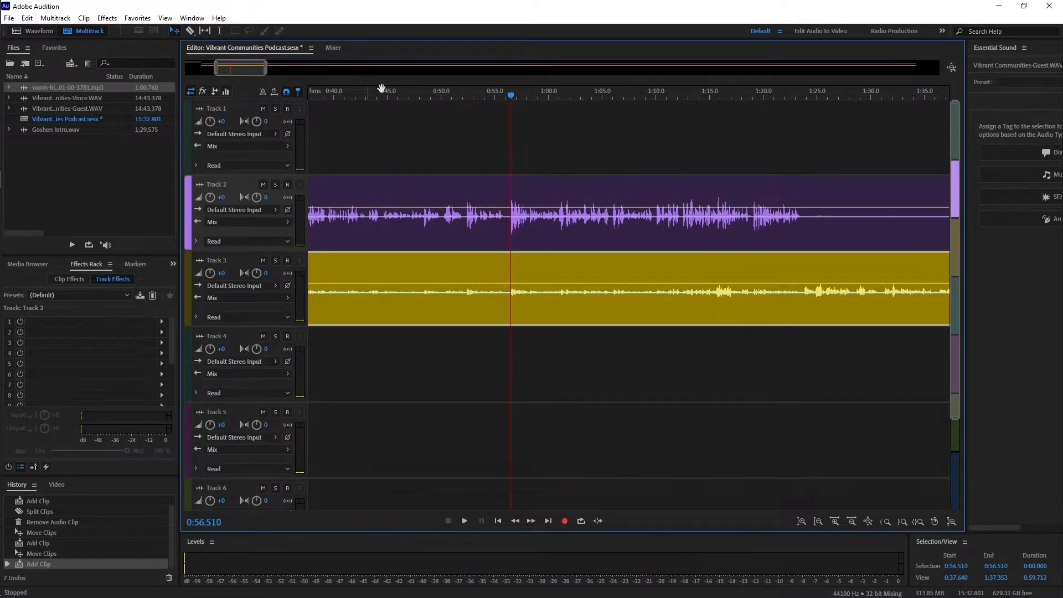
pyautogui.moveTo(510, 98); pyautogui.dragTo(507, 96)
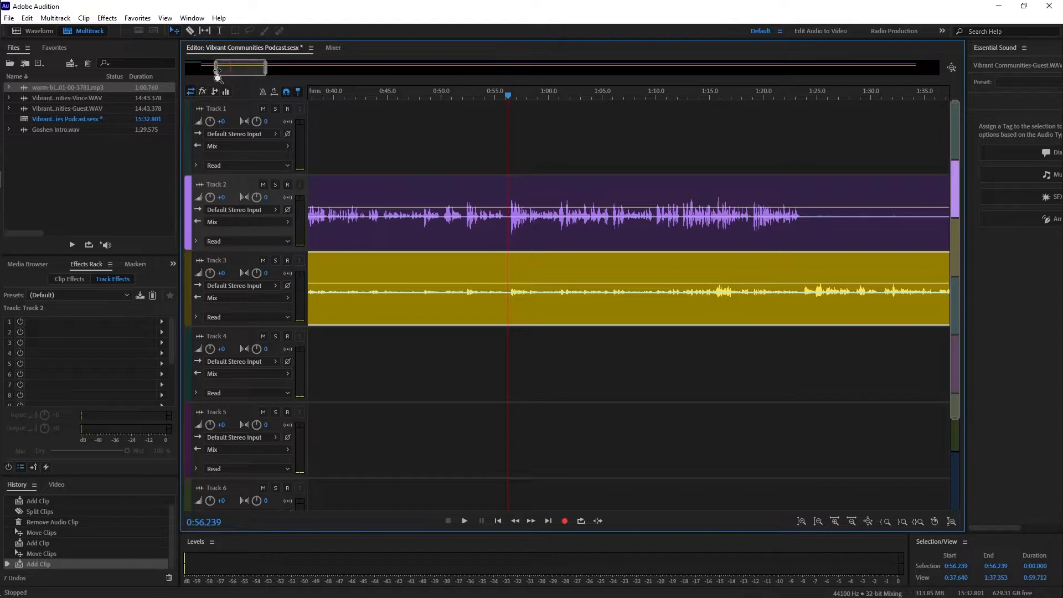
pyautogui.moveTo(215, 69); pyautogui.dragTo(178, 73)
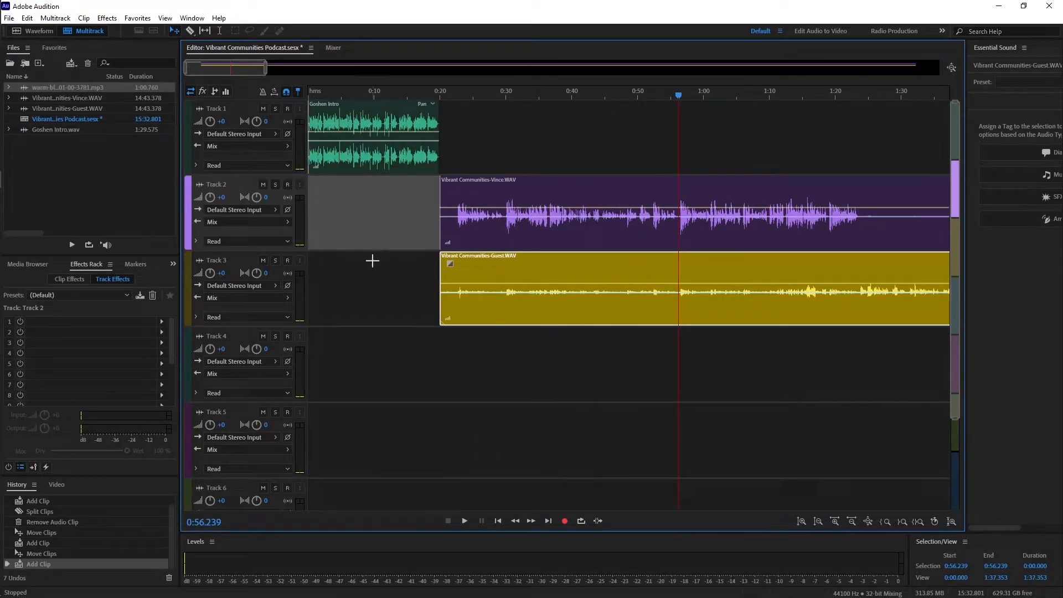
# Step: Trim the start of both the host and guest clips to 0:56.239 and move them together back to the end of the intro
pyautogui.moveTo(496, 158); pyautogui.dragTo(506, 267)
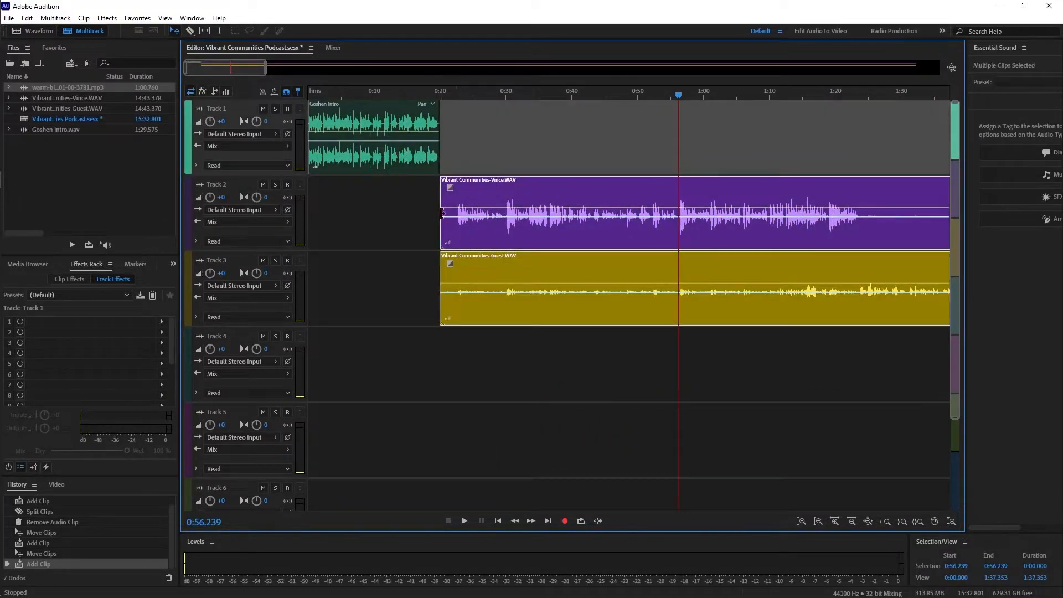
pyautogui.moveTo(442, 232); pyautogui.dragTo(678, 232)
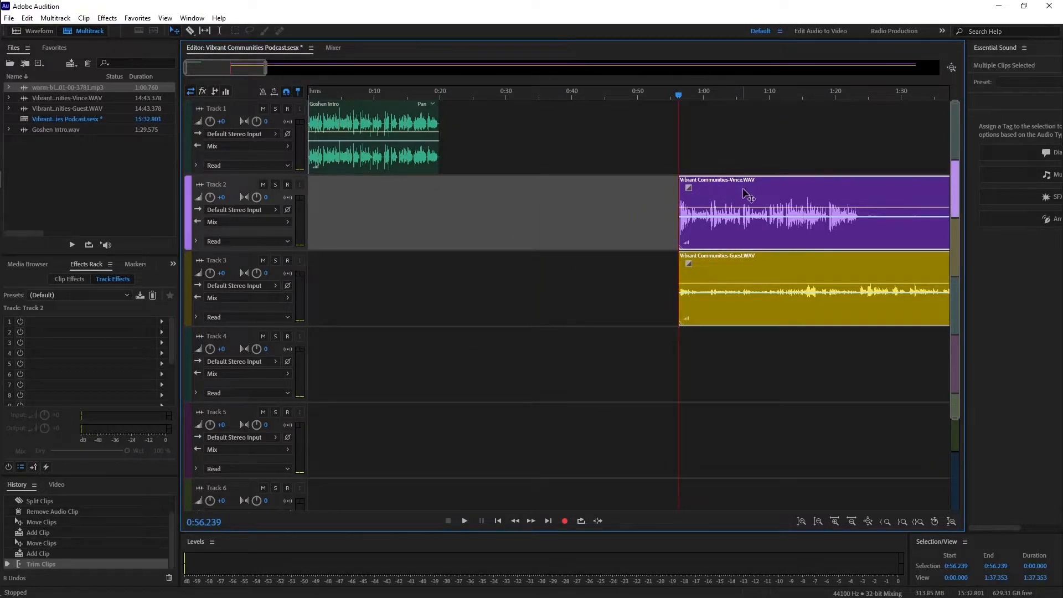
pyautogui.moveTo(748, 192); pyautogui.dragTo(510, 198)
# Step: Play the interview from about 0:42.3 and again from about 0:38.9 to compare the host's and guest's loudness
pyautogui.click(464, 97)
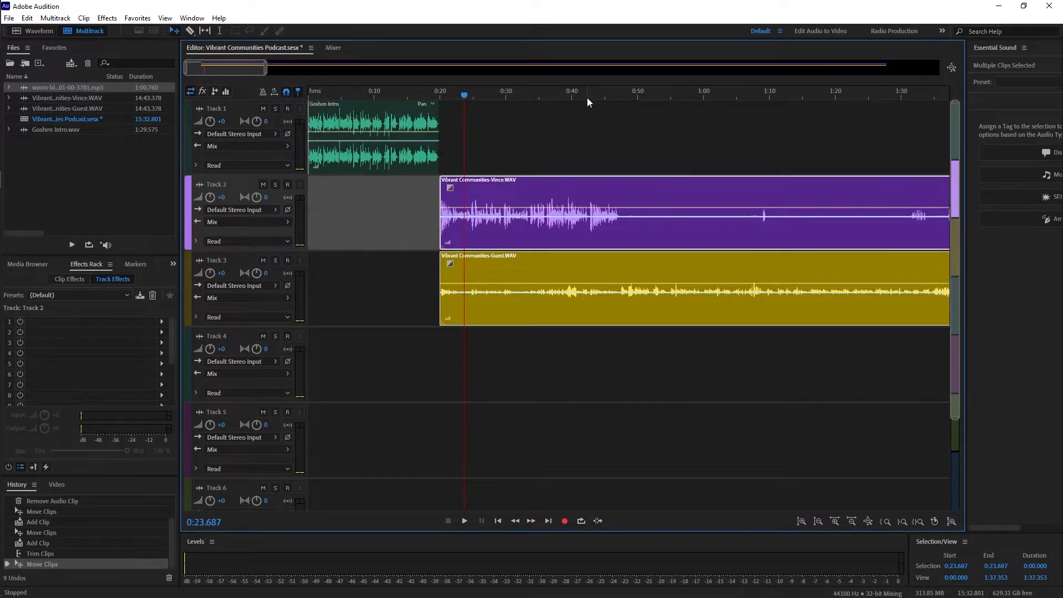
pyautogui.press('space')
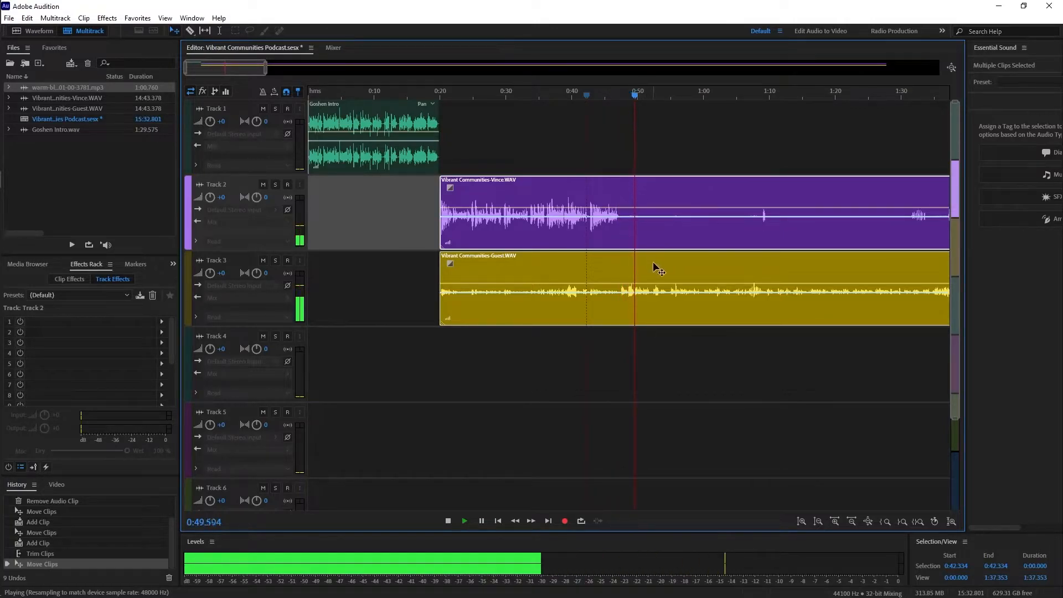
pyautogui.press('space')
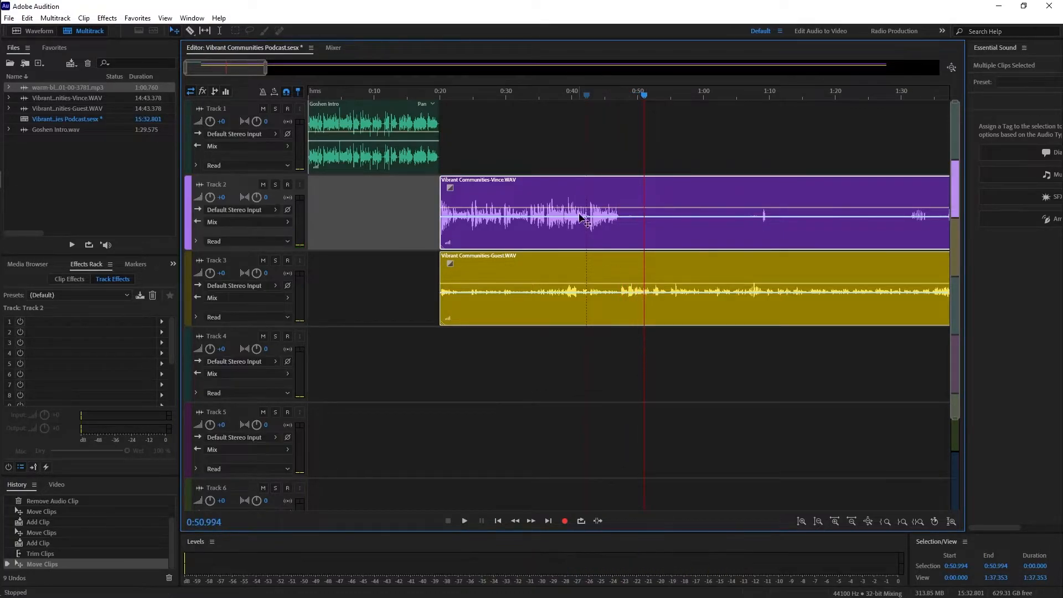
pyautogui.click(565, 98)
pyautogui.press('space')
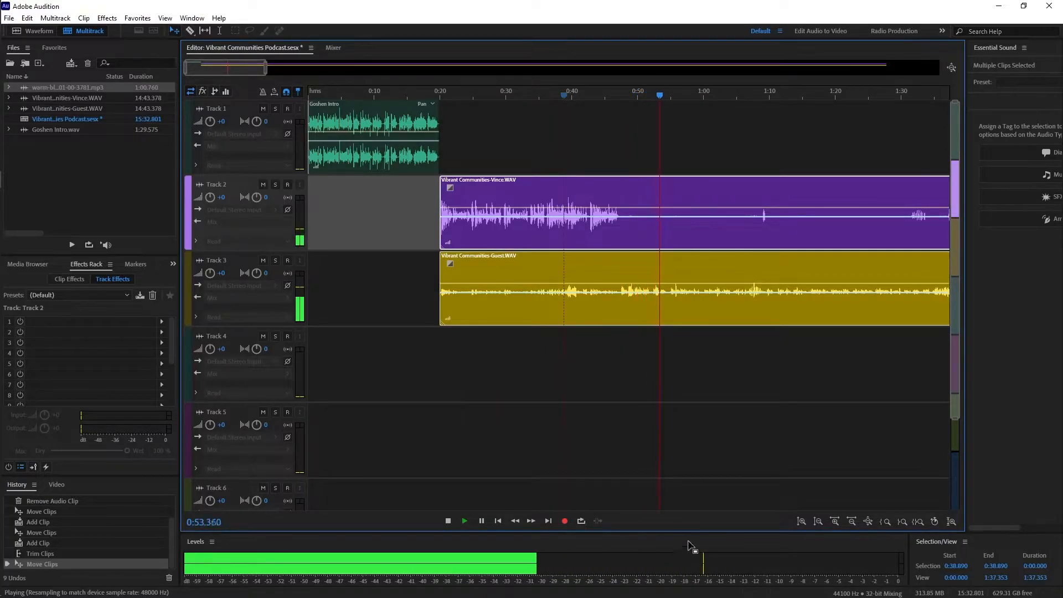
pyautogui.press('space')
# Step: Raise the guest clip's volume on Track 3 in three small increments, playing the interview after each change
pyautogui.click(646, 282)
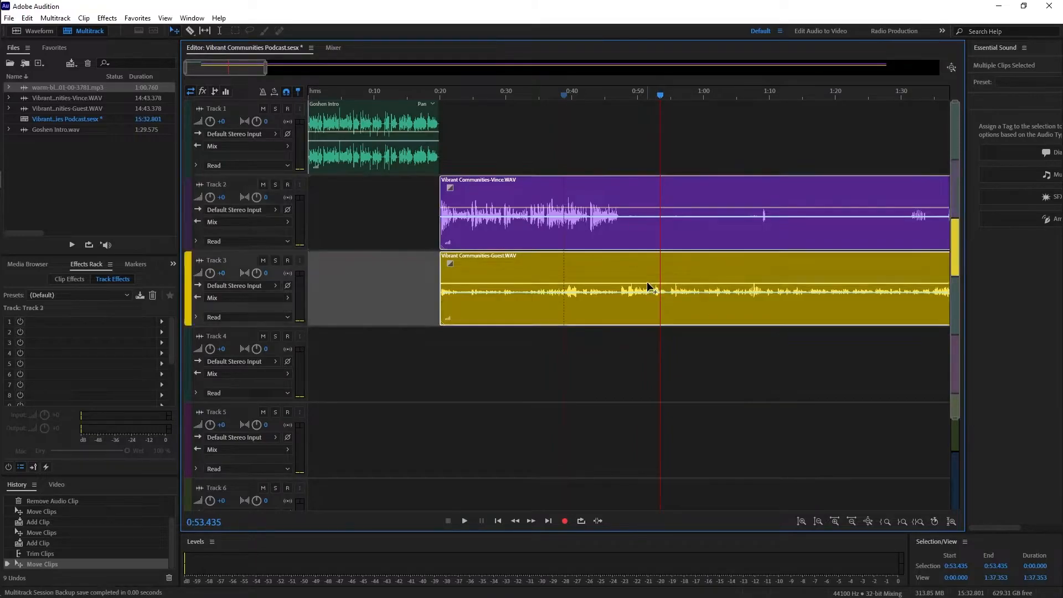
pyautogui.moveTo(648, 283); pyautogui.dragTo(649, 276)
pyautogui.press('space')
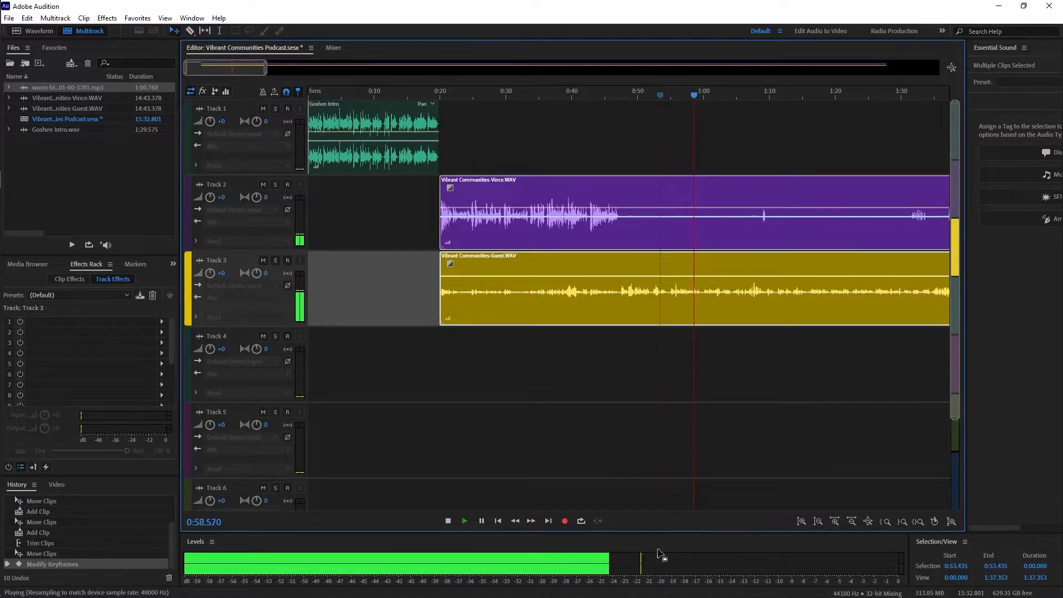
pyautogui.press('space')
pyautogui.moveTo(684, 276); pyautogui.dragTo(684, 269)
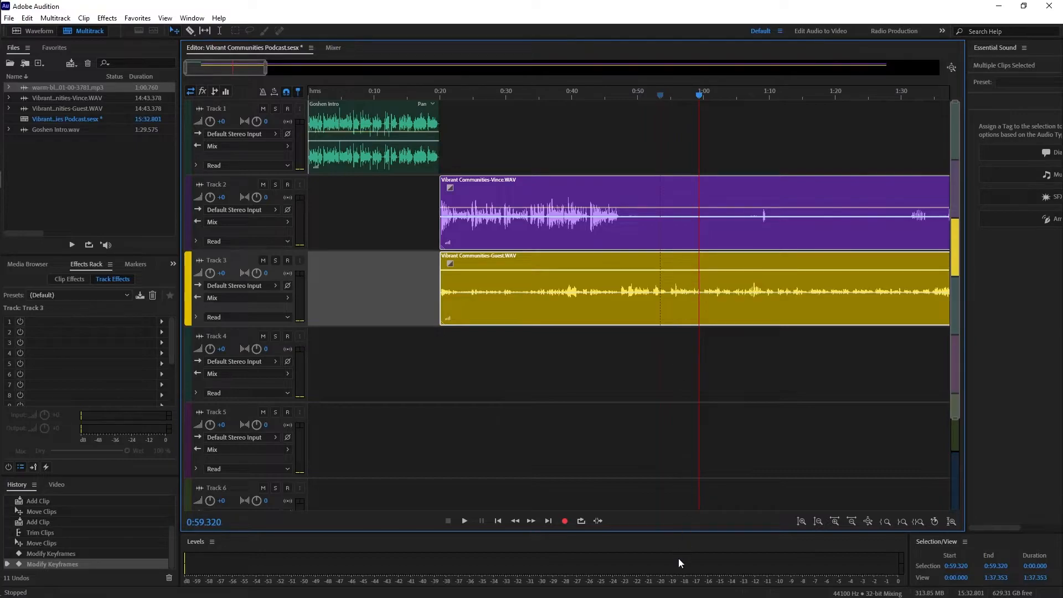
pyautogui.press('space')
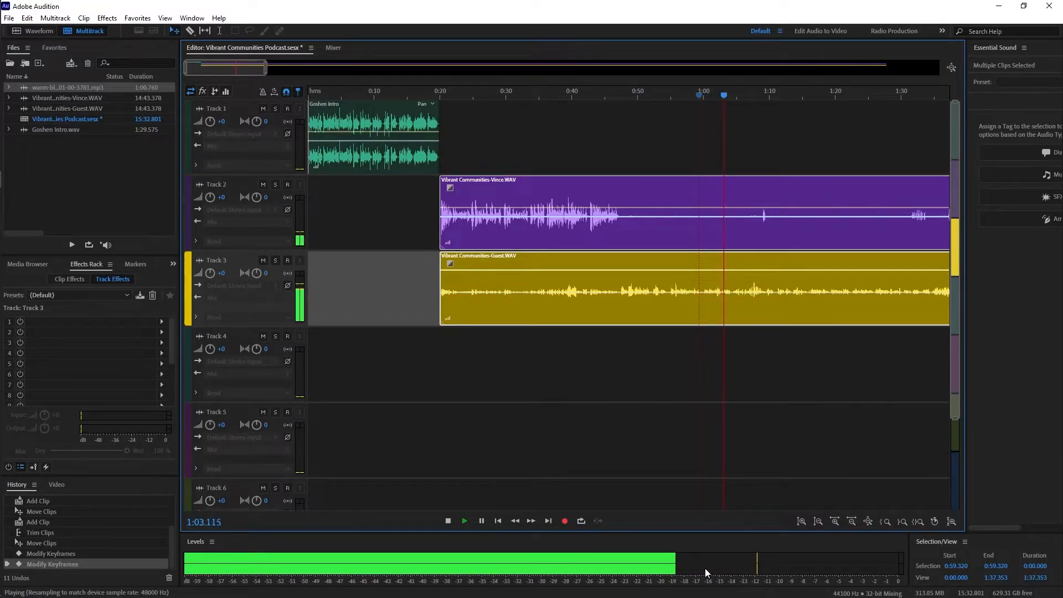
pyautogui.press('space')
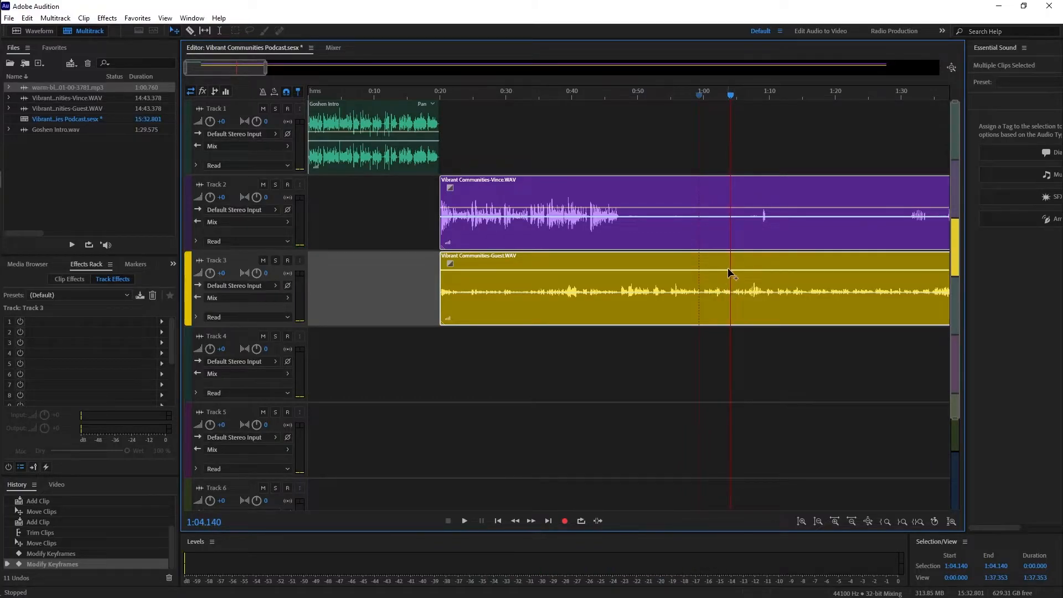
pyautogui.moveTo(729, 267); pyautogui.dragTo(729, 264)
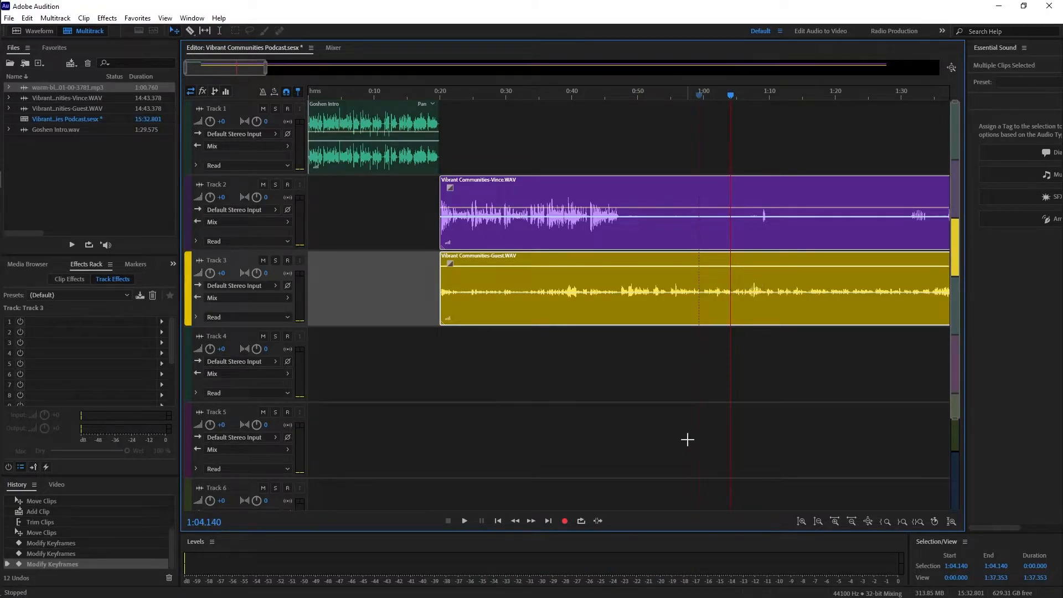
pyautogui.press('space')
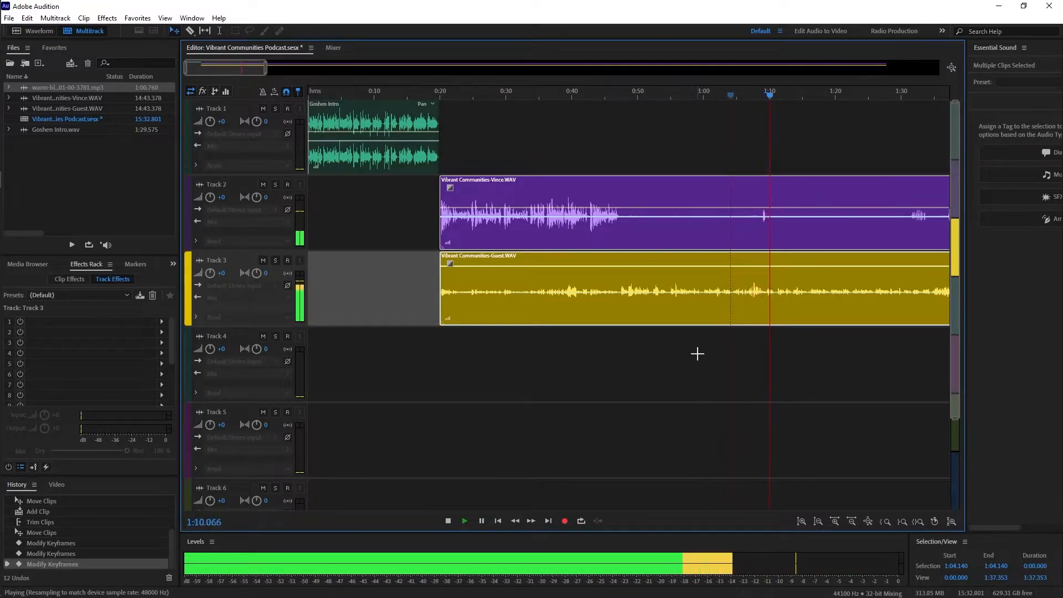
pyautogui.press('space')
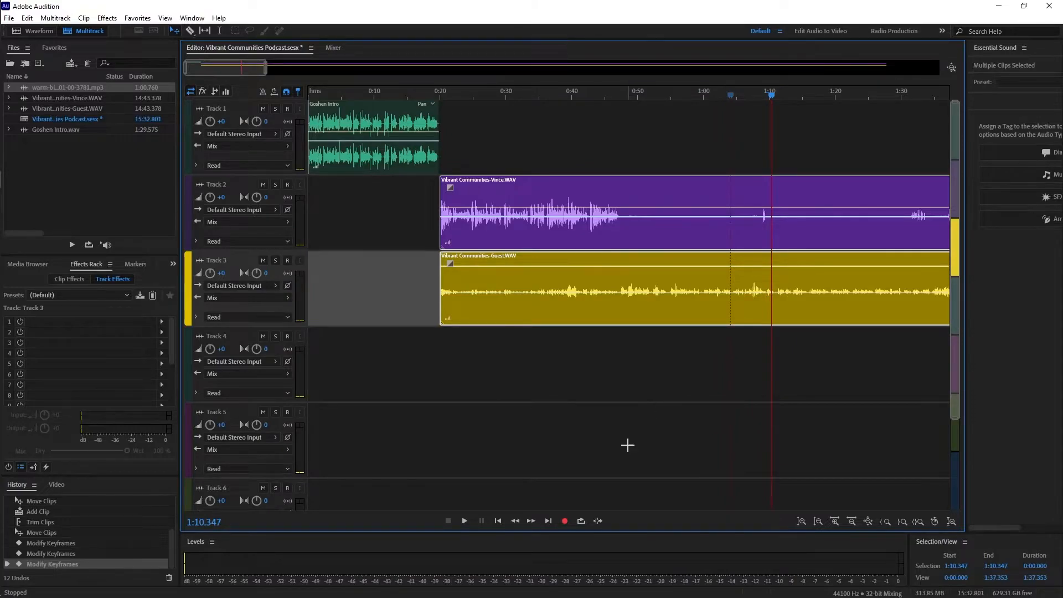
# Step: Play the interview from about 1:10 to 1:49 to check the guest's level against the host's next passage
pyautogui.press('space')
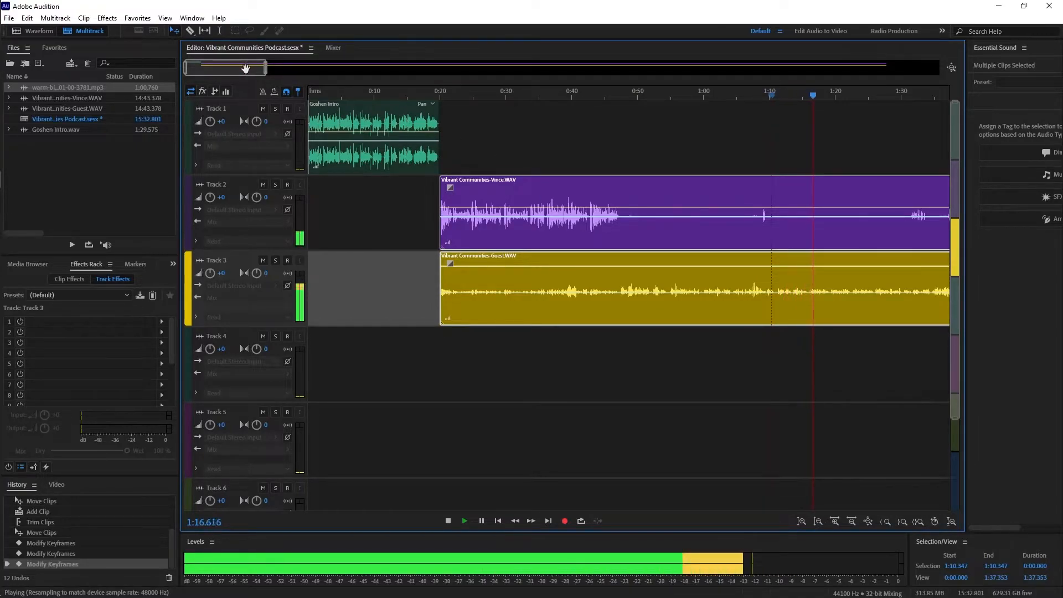
pyautogui.moveTo(246, 71); pyautogui.dragTo(278, 81)
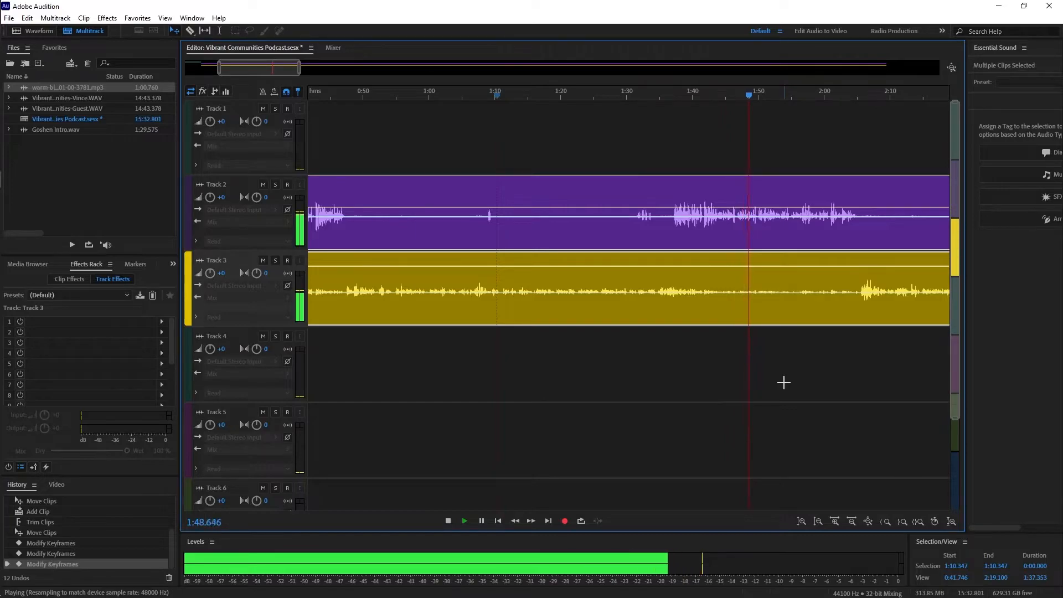
pyautogui.press('space')
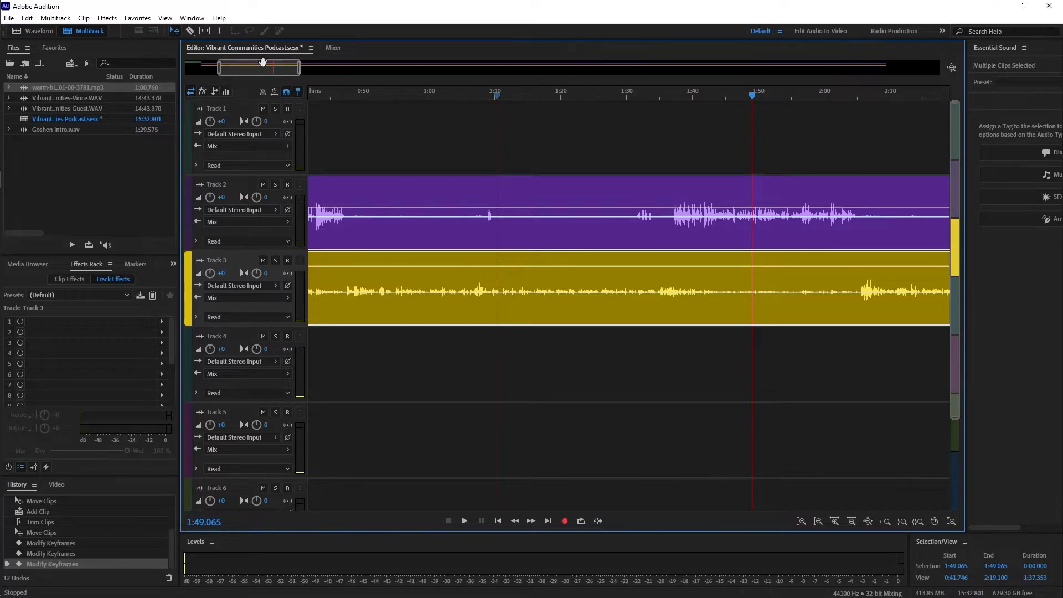
# Step: Place the warm-blanket music file at the start of Track 4 and trim its end to about 0:34
pyautogui.moveTo(264, 65); pyautogui.dragTo(177, 57)
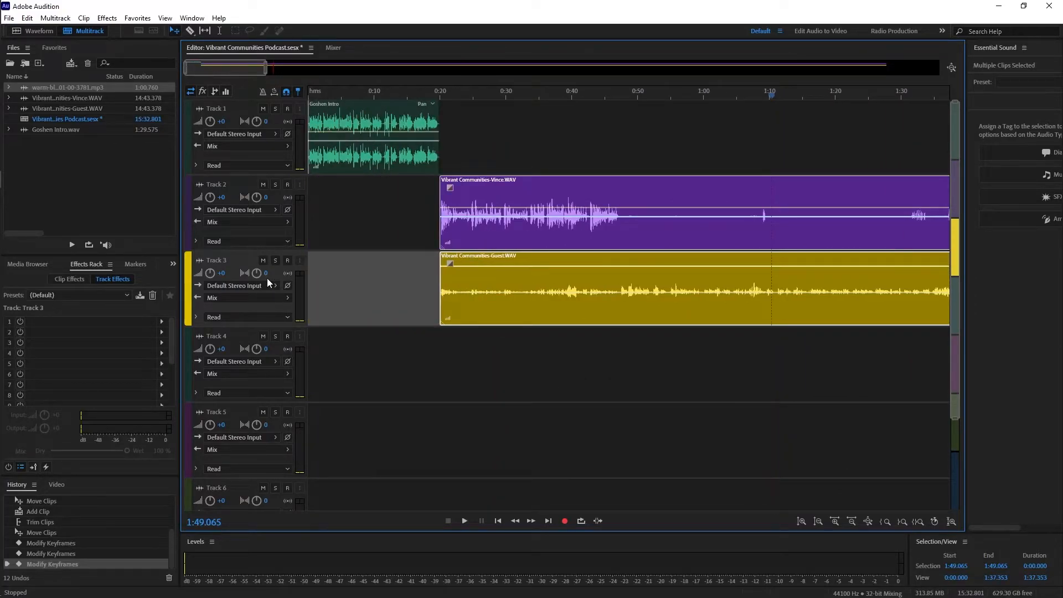
pyautogui.click(41, 158)
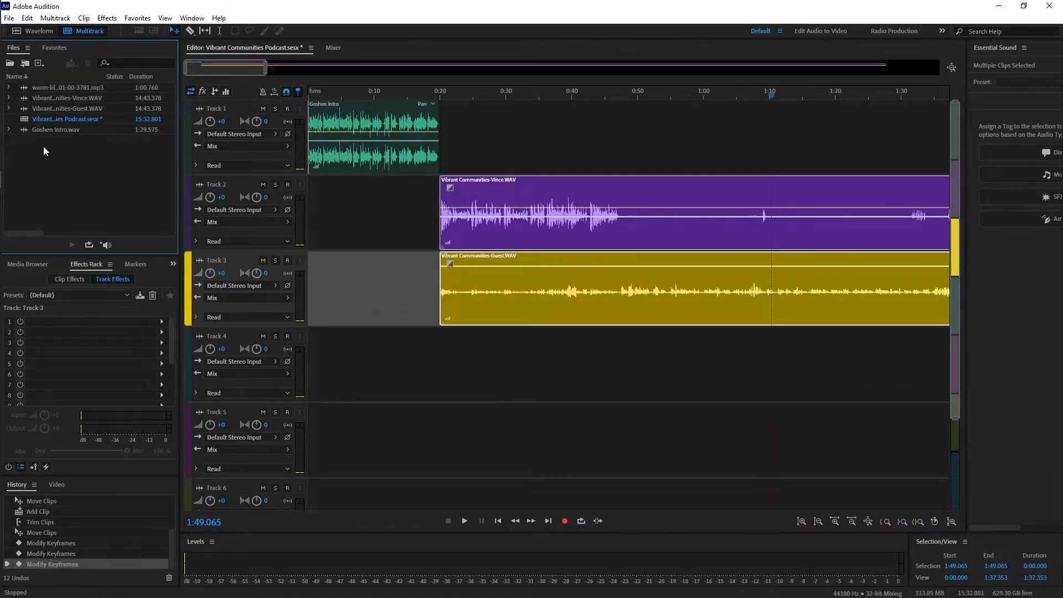
pyautogui.moveTo(25, 87); pyautogui.dragTo(301, 354)
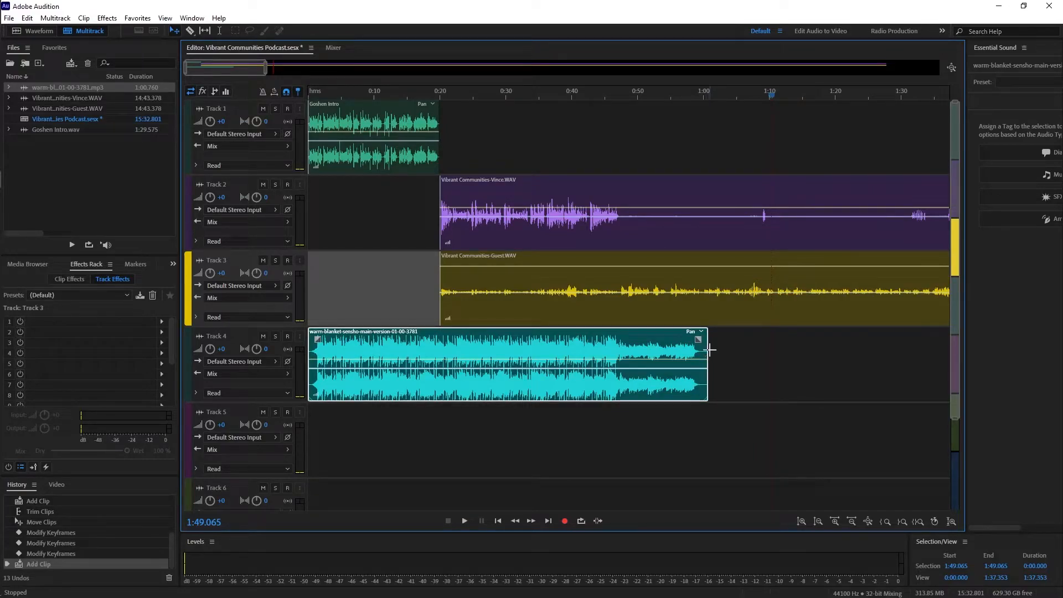
pyautogui.moveTo(707, 353); pyautogui.dragTo(533, 358)
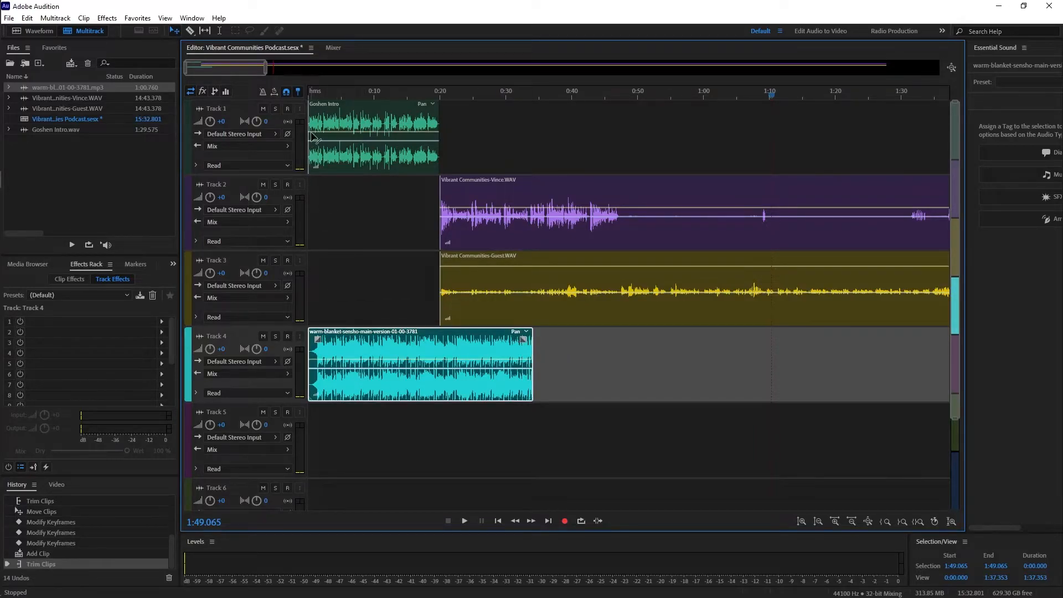
# Step: Play the intro with the music from about 0:02, lower the music clip's volume to about -18.7 dB, and listen again
pyautogui.click(321, 92)
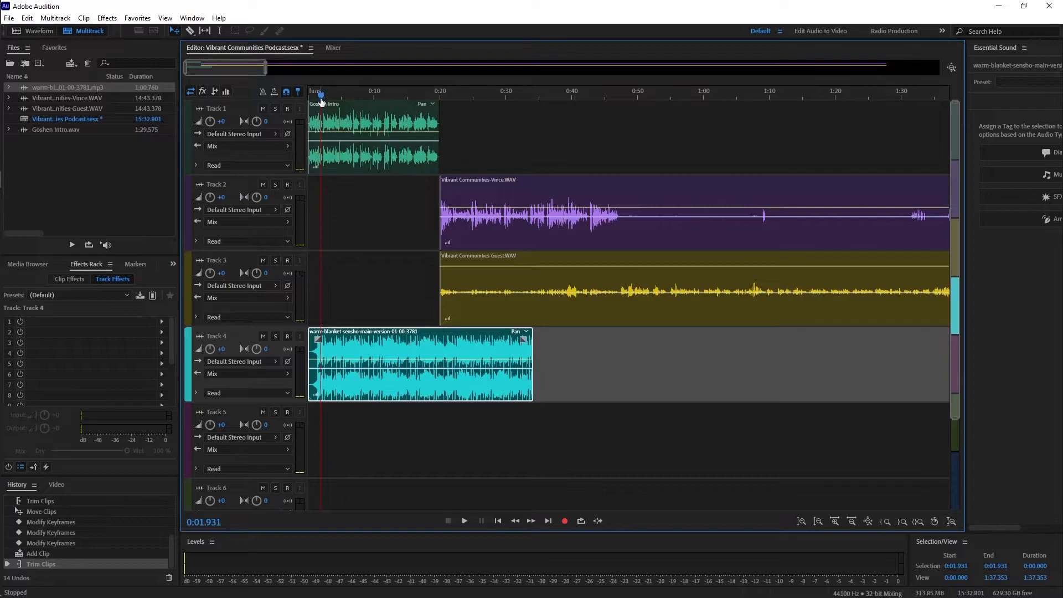
pyautogui.press('space')
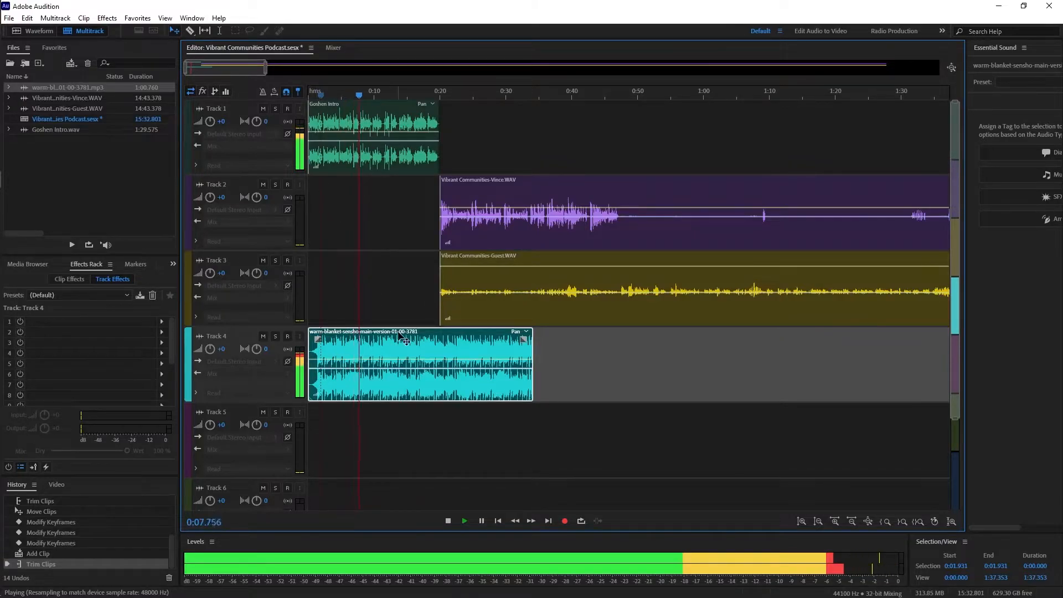
pyautogui.press('space')
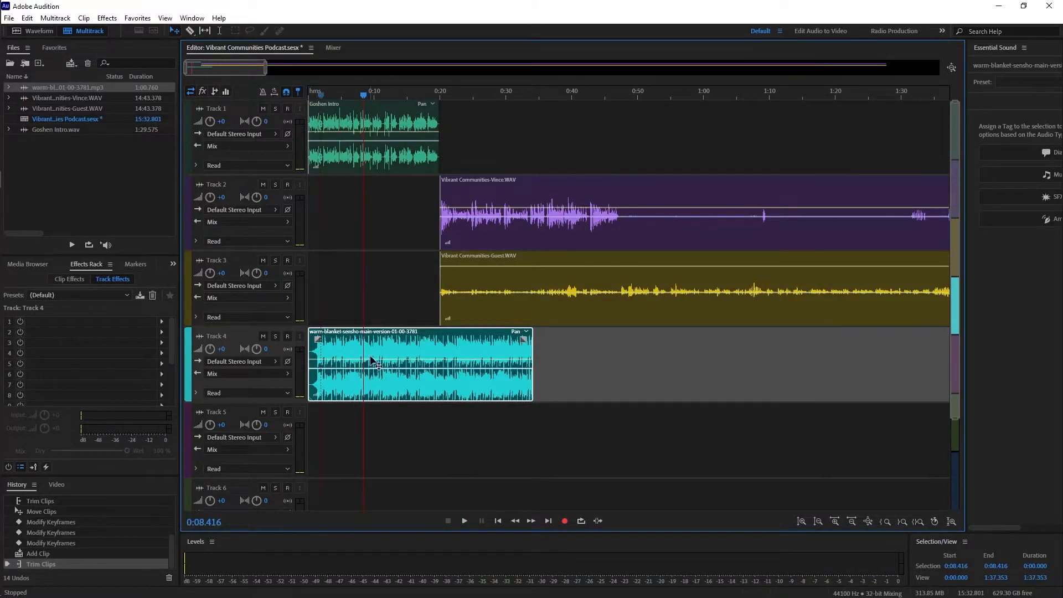
pyautogui.click(372, 359)
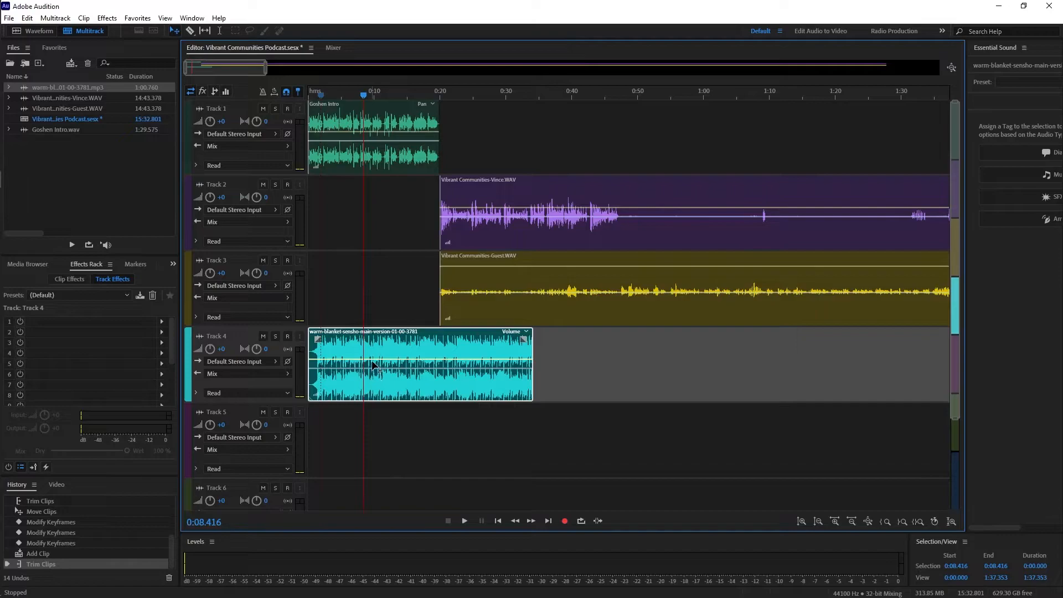
pyautogui.moveTo(372, 359); pyautogui.dragTo(373, 383)
pyautogui.press('space')
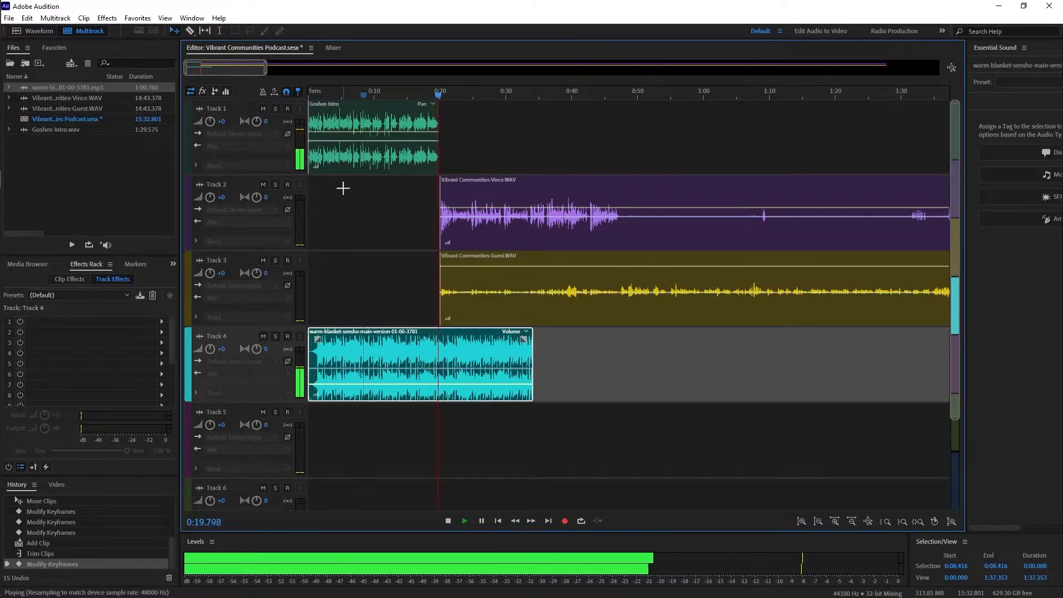
pyautogui.press('space')
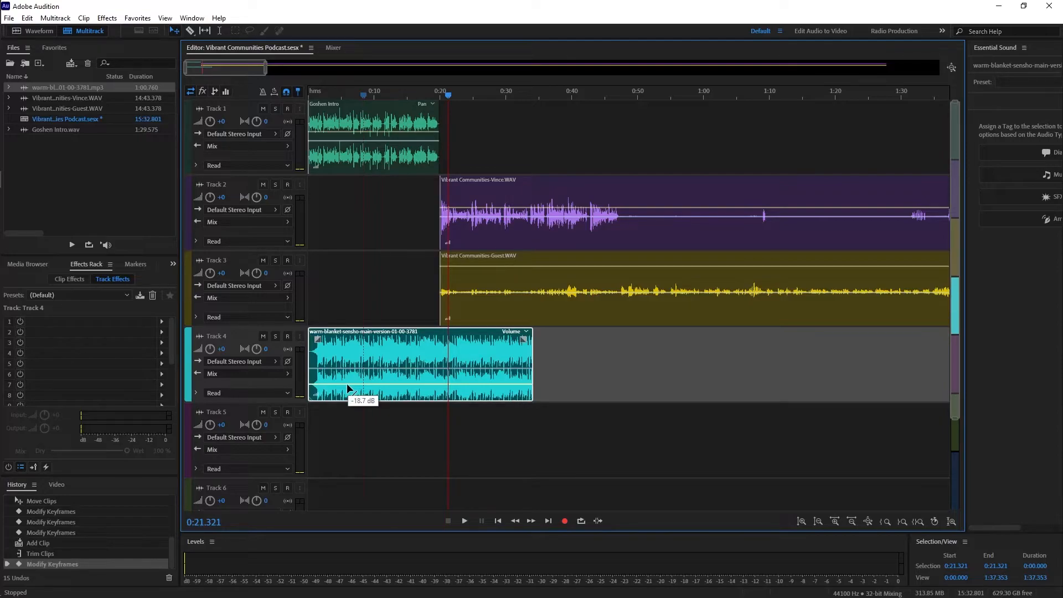
# Step: Lower the Track 4 music slightly further and play the intro from about 0:10 to check the balance
pyautogui.moveTo(344, 383); pyautogui.dragTo(343, 384)
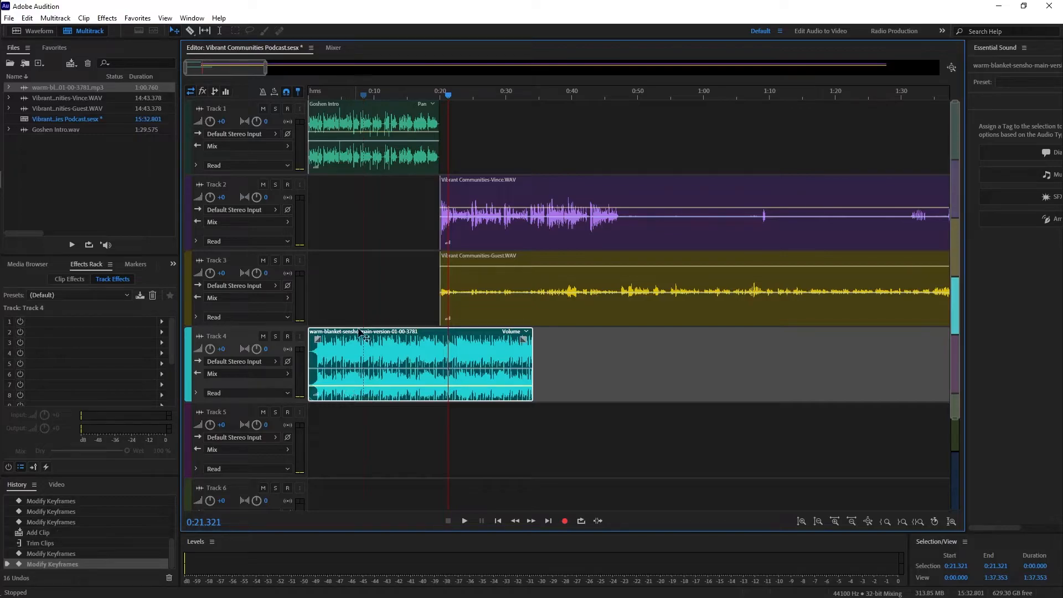
pyautogui.click(376, 92)
pyautogui.press('space')
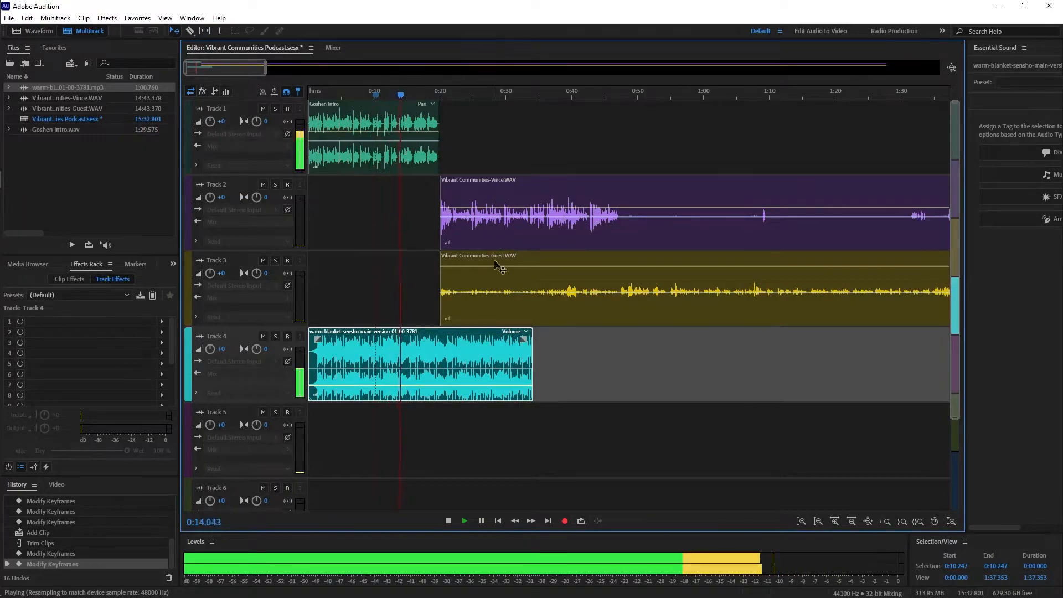
pyautogui.press('space')
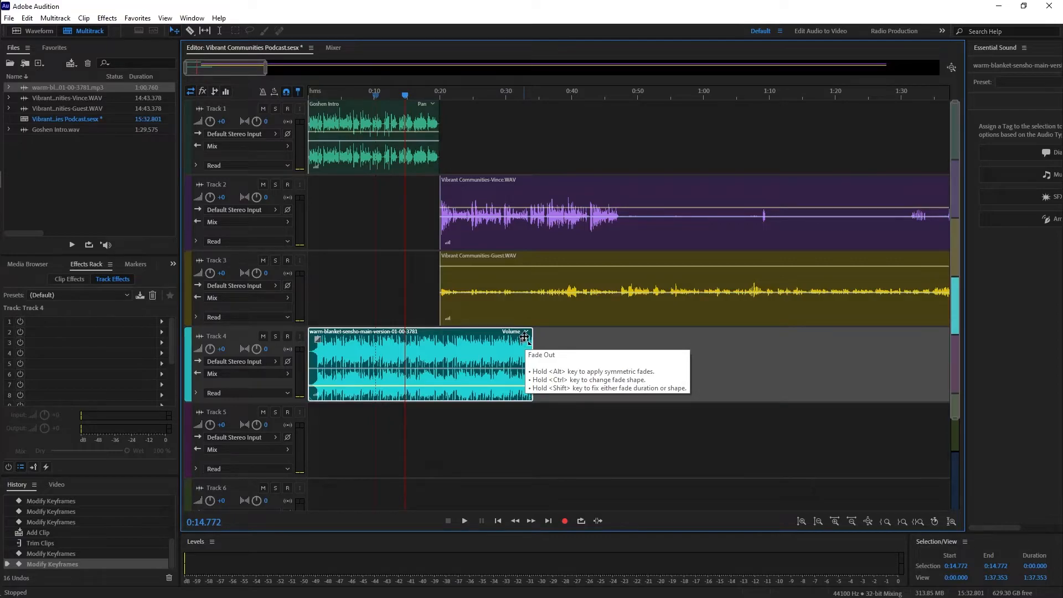
# Step: Fade out the music clip on Track 4 from about 0:20 to its end and play the transition into the interview
pyautogui.moveTo(524, 337); pyautogui.dragTo(434, 357)
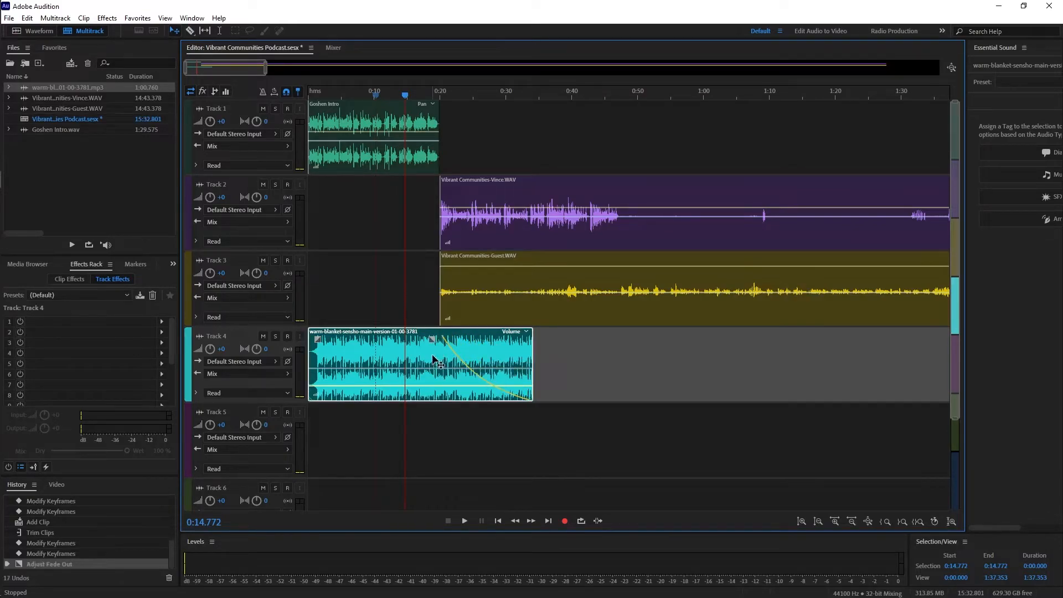
pyautogui.press('space')
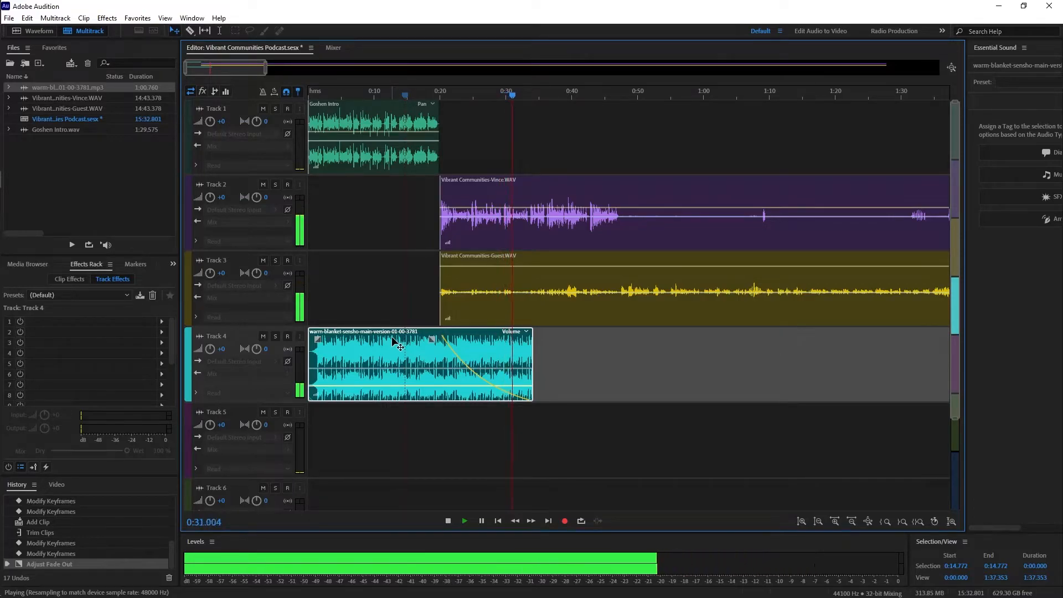
pyautogui.press('space')
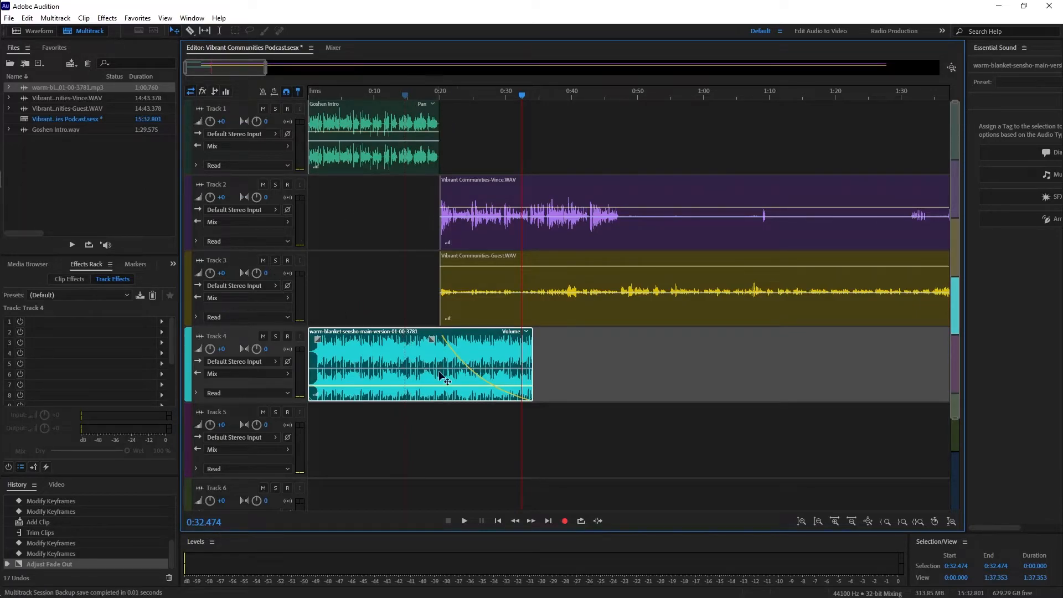
# Step: Add the warm-blanket music again on Track 4 under the interview's ending, trimmed to start at about 13:55 and end at about 14:34
pyautogui.moveTo(237, 68); pyautogui.dragTo(877, 84)
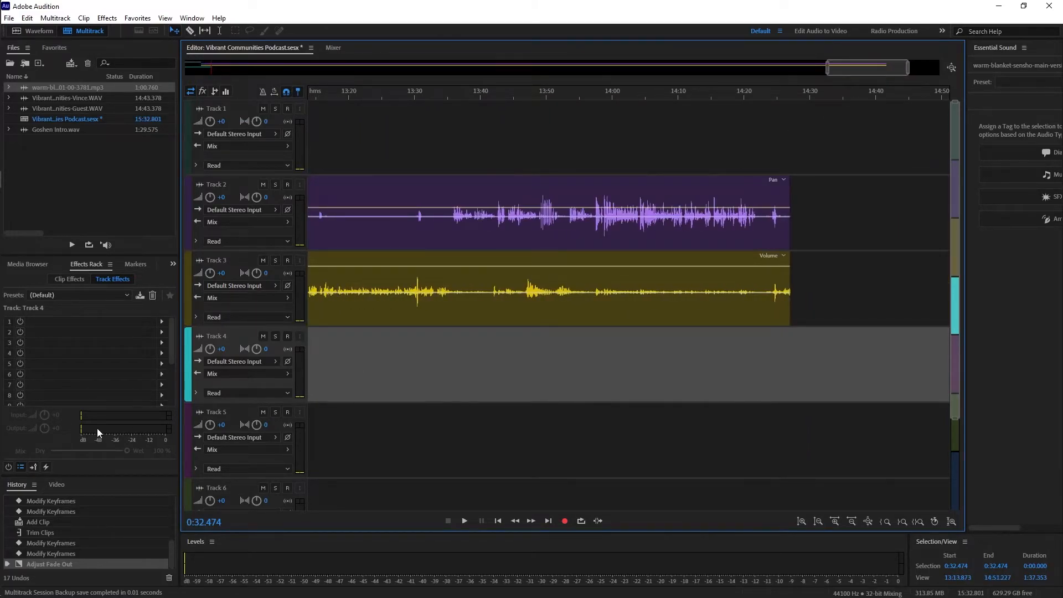
pyautogui.moveTo(25, 88); pyautogui.dragTo(577, 358)
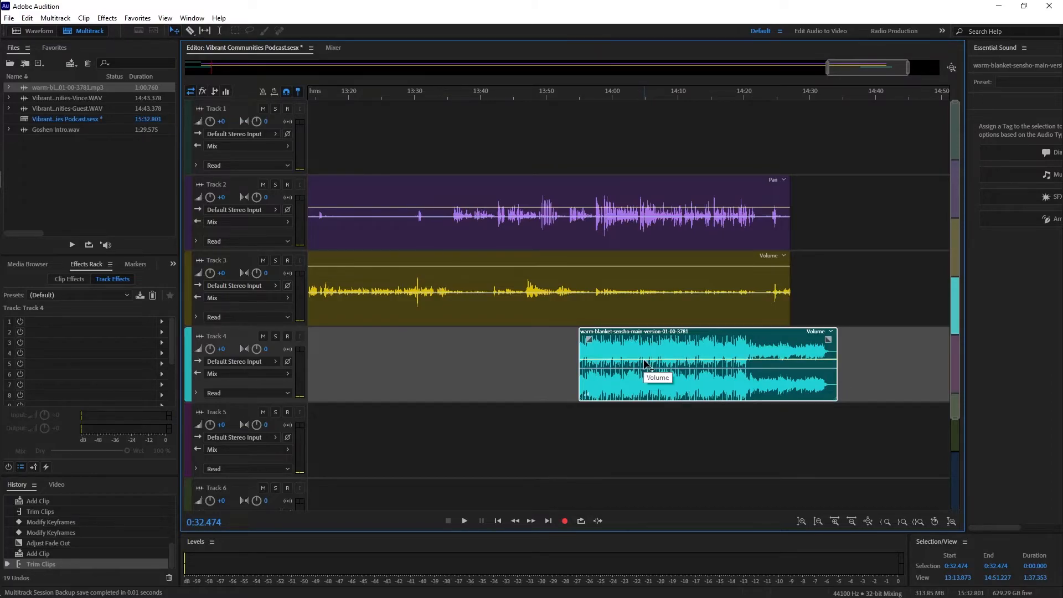
# Step: Lower the Track 4 outro music to about -20 dB and give it a fade-in of about 10 seconds and a fade-out of about 7 seconds
pyautogui.moveTo(644, 360); pyautogui.dragTo(646, 384)
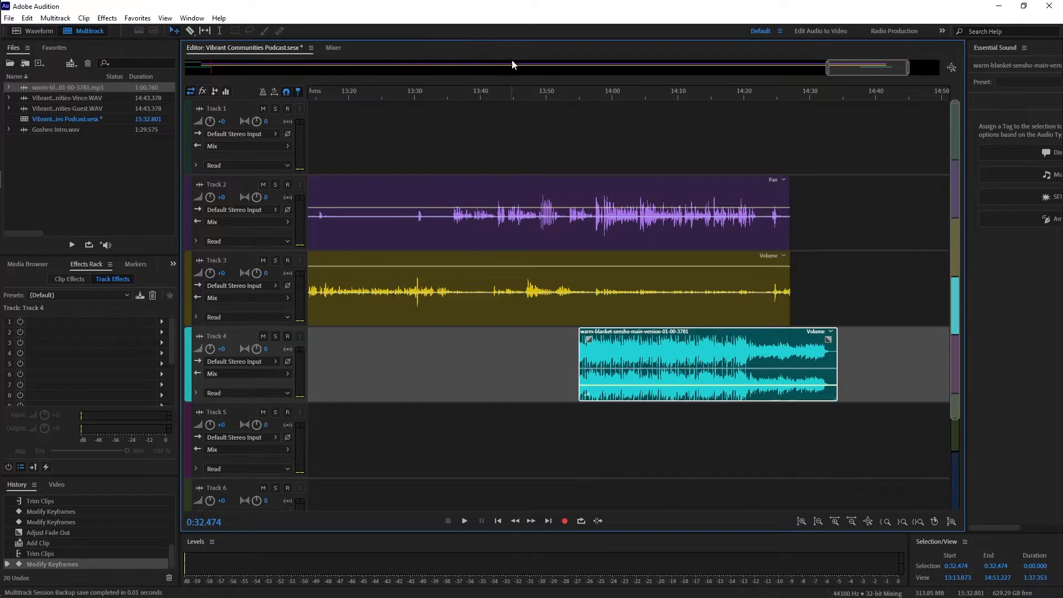
pyautogui.moveTo(591, 339); pyautogui.dragTo(654, 359)
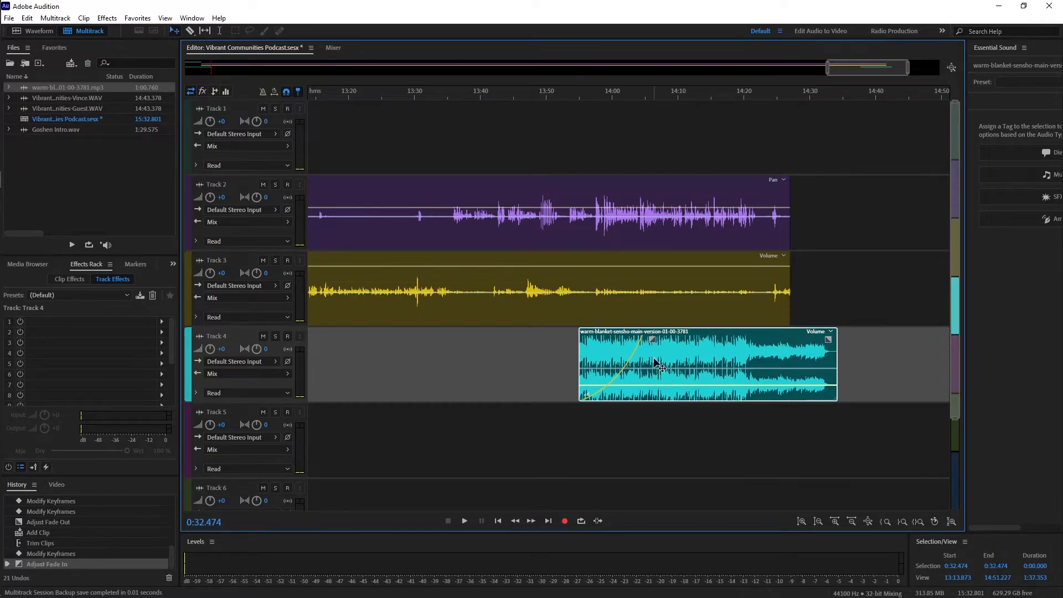
pyautogui.click(568, 95)
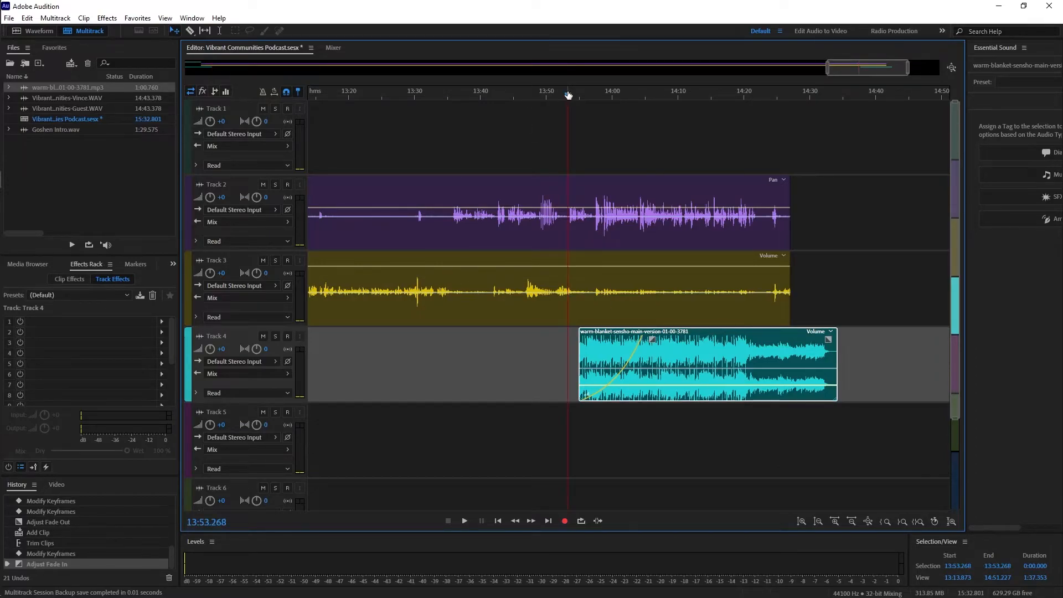
pyautogui.press('space')
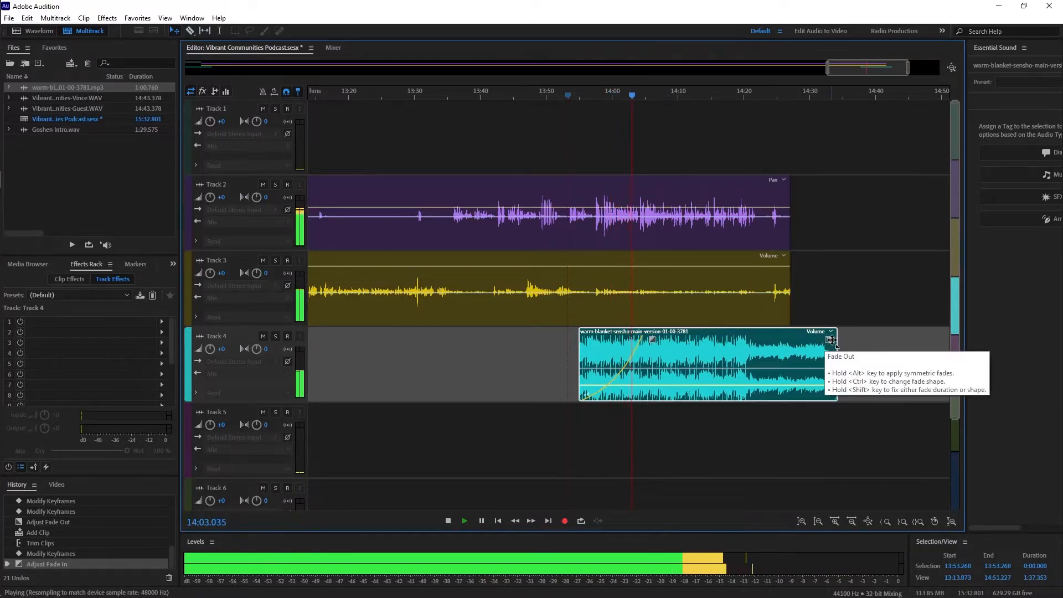
pyautogui.moveTo(830, 339); pyautogui.dragTo(784, 342)
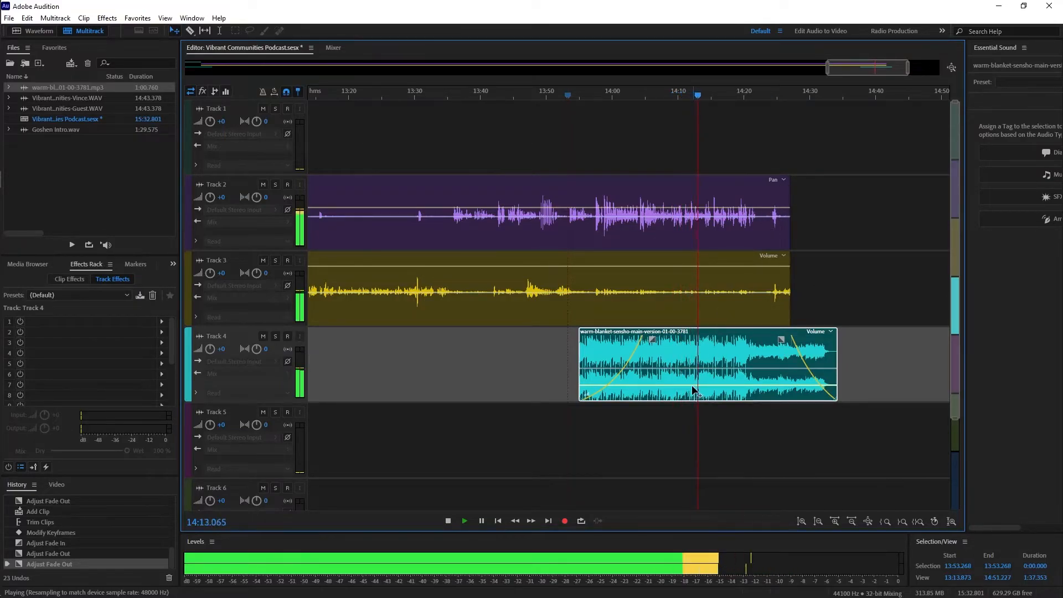
# Step: Lower the outro music slightly further and play the ending from about 14:03 to check its balance against the voices
pyautogui.press('space')
pyautogui.click(637, 96)
pyautogui.click(632, 98)
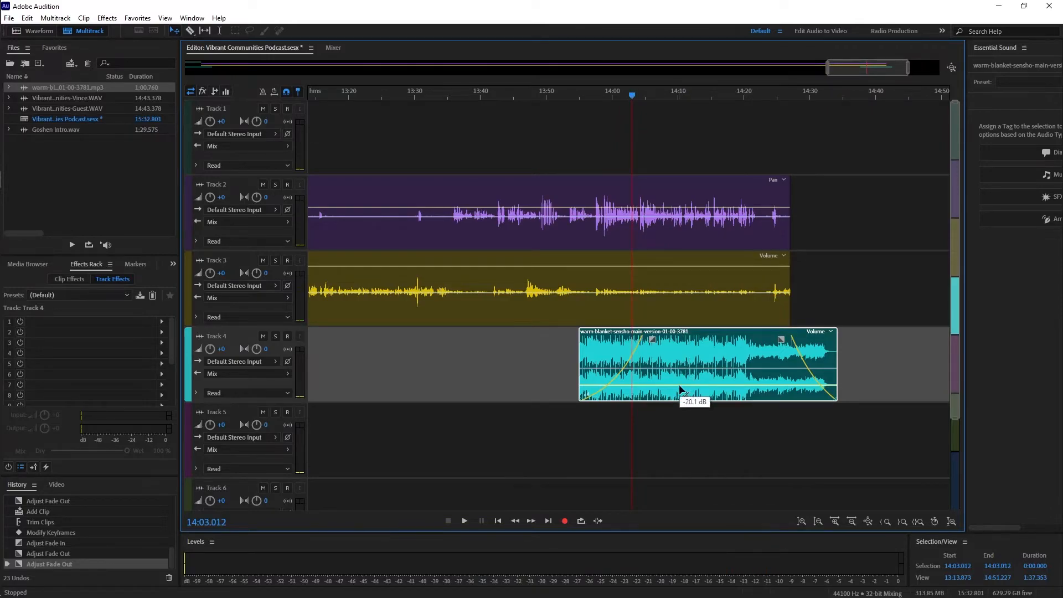
pyautogui.moveTo(679, 386); pyautogui.dragTo(681, 389)
pyautogui.press('space')
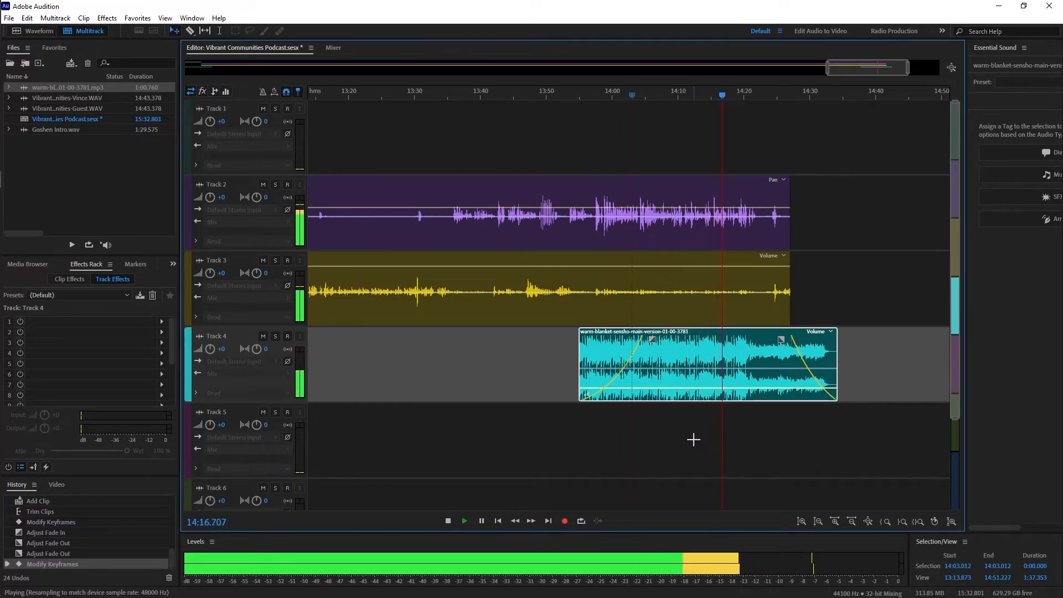
pyautogui.press('space')
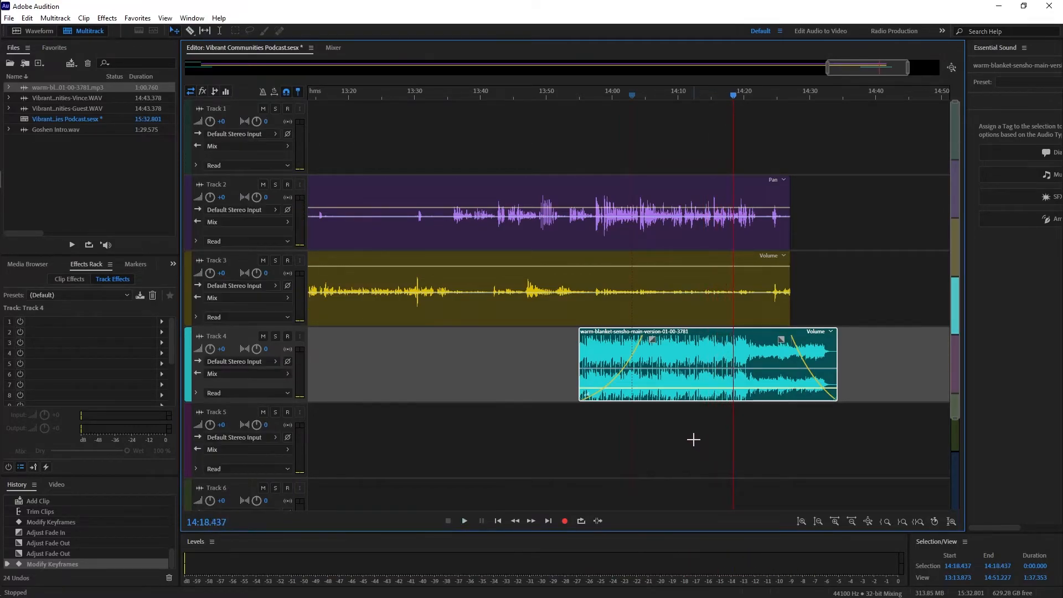
pyautogui.press('space')
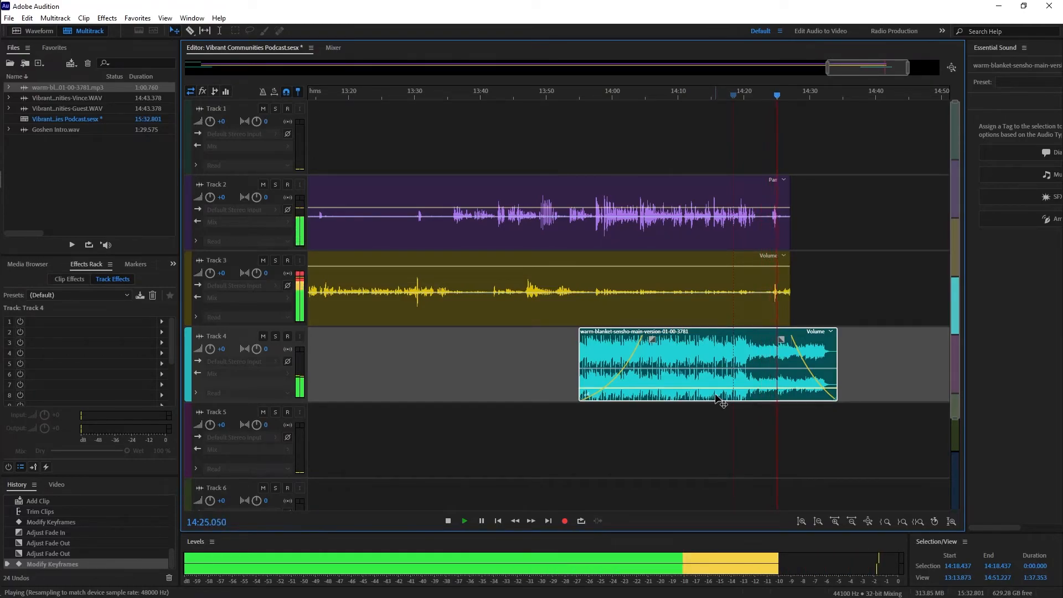
pyautogui.press('space')
# Step: Trim the Track 2 and Track 3 voice clips to end at about 14:22, and shift and trim the outro music to span about 13:52 to 14:30
pyautogui.moveTo(761, 153); pyautogui.dragTo(761, 277)
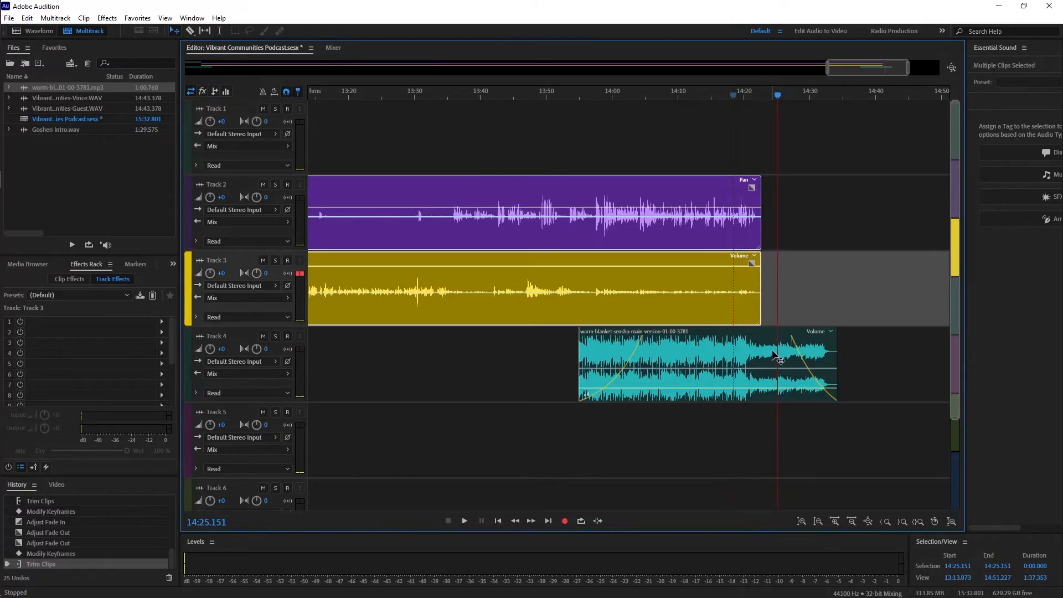
pyautogui.moveTo(766, 351); pyautogui.dragTo(737, 350)
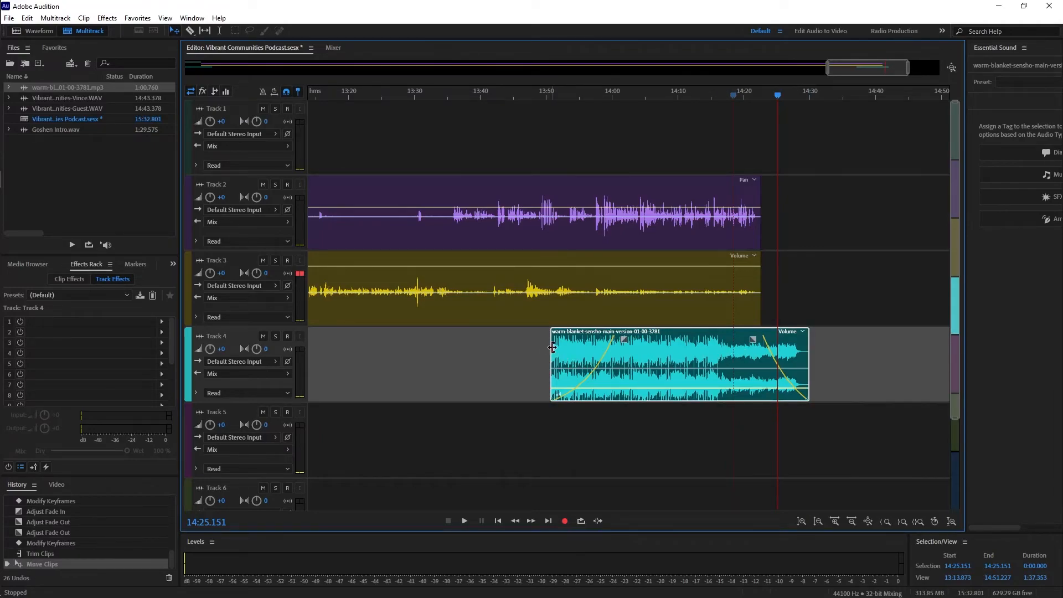
pyautogui.moveTo(555, 346); pyautogui.dragTo(562, 344)
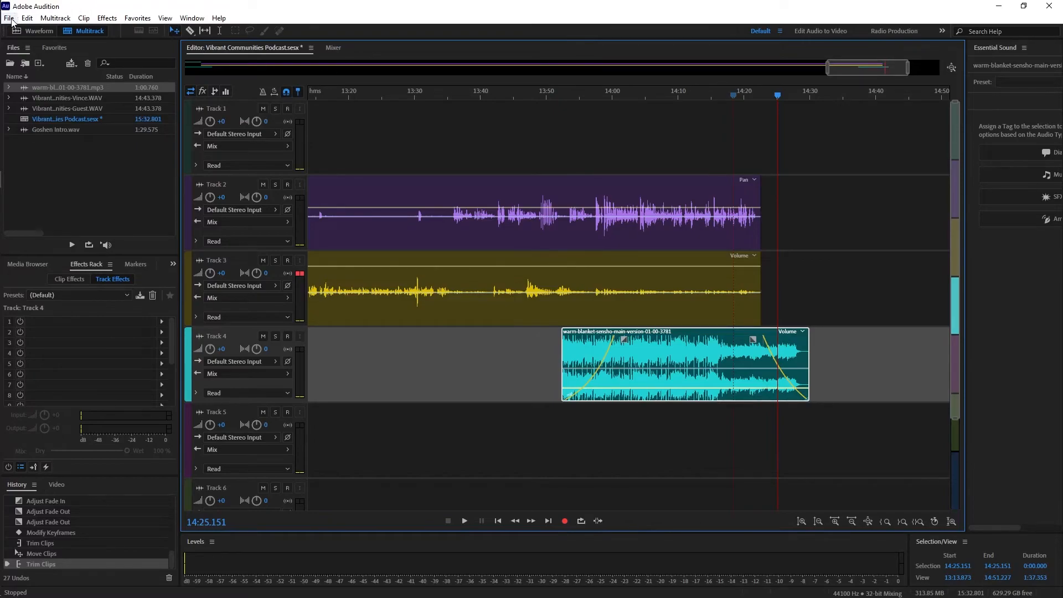
# Step: Save the multitrack session and copy the outside media files into the session folder
pyautogui.hotkey('ctrl', 's')
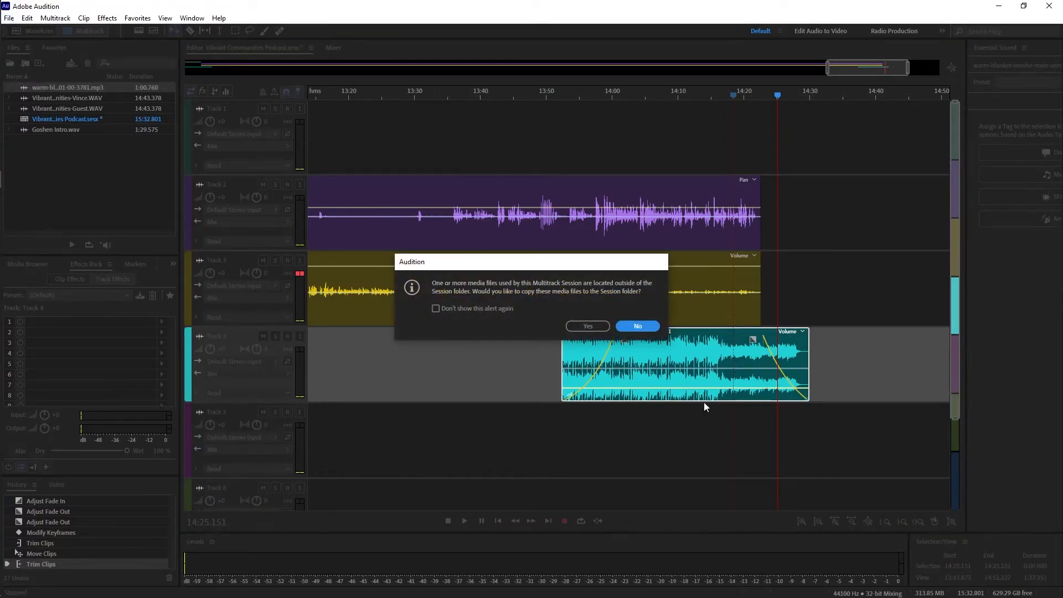
pyautogui.click(588, 326)
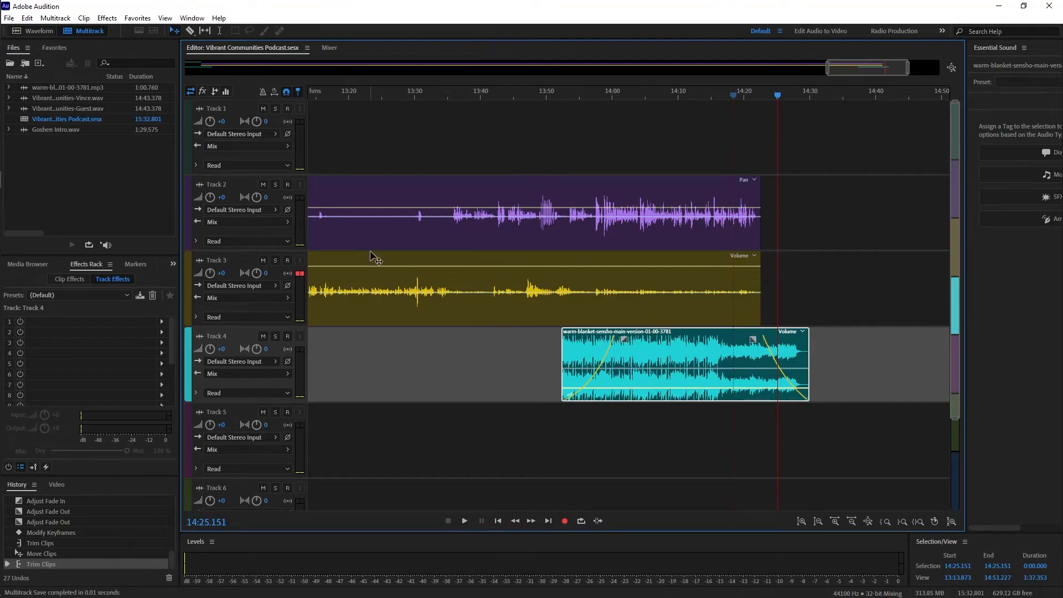
# Step: Set up a multitrack mixdown export of the entire session with the file name Vibrant Communities Podcast.wav
pyautogui.click(9, 19)
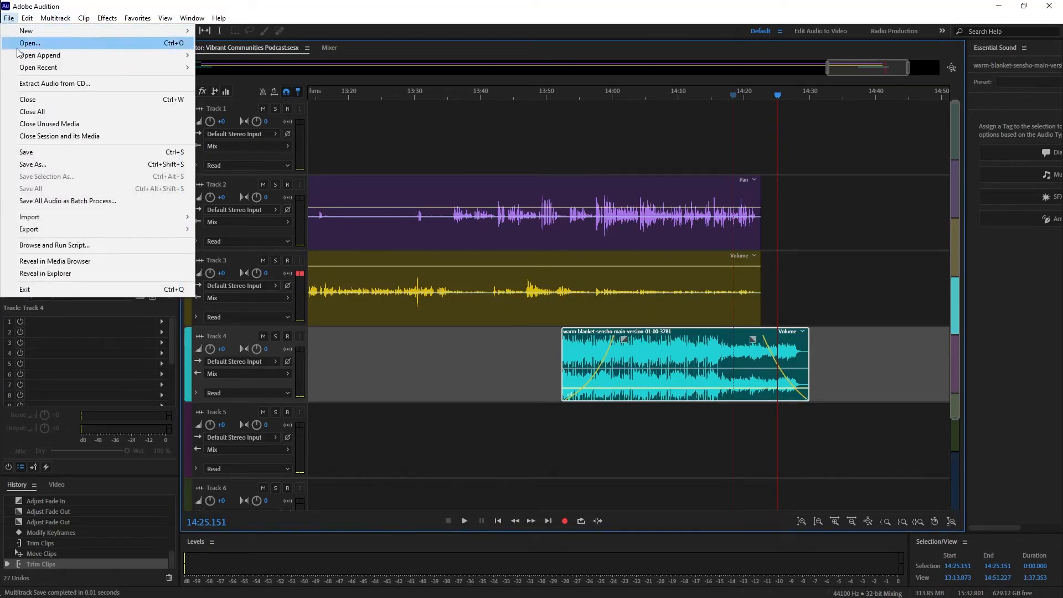
pyautogui.moveTo(117, 231)
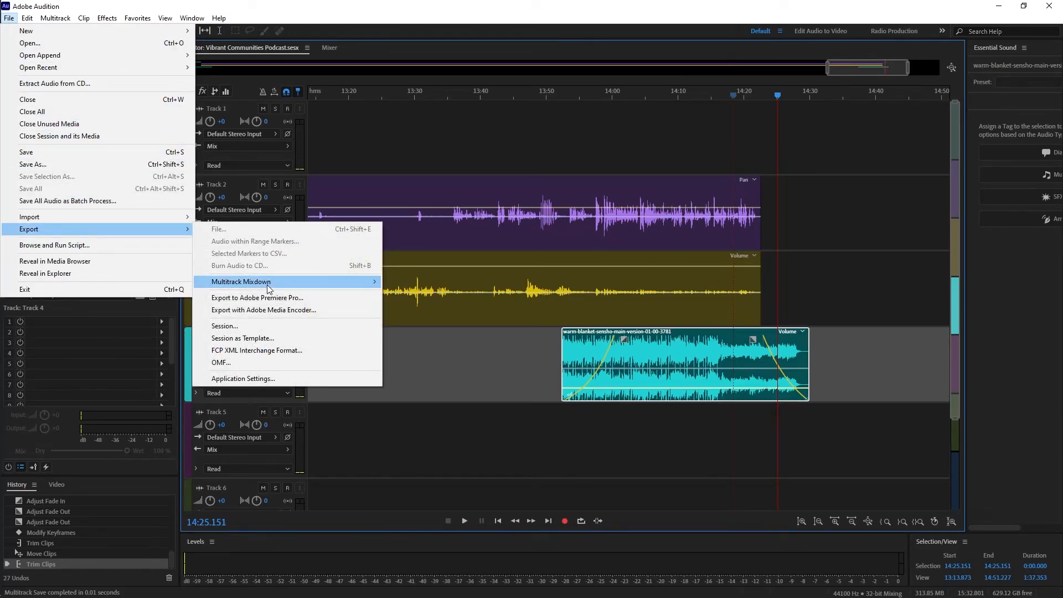
pyautogui.moveTo(267, 284)
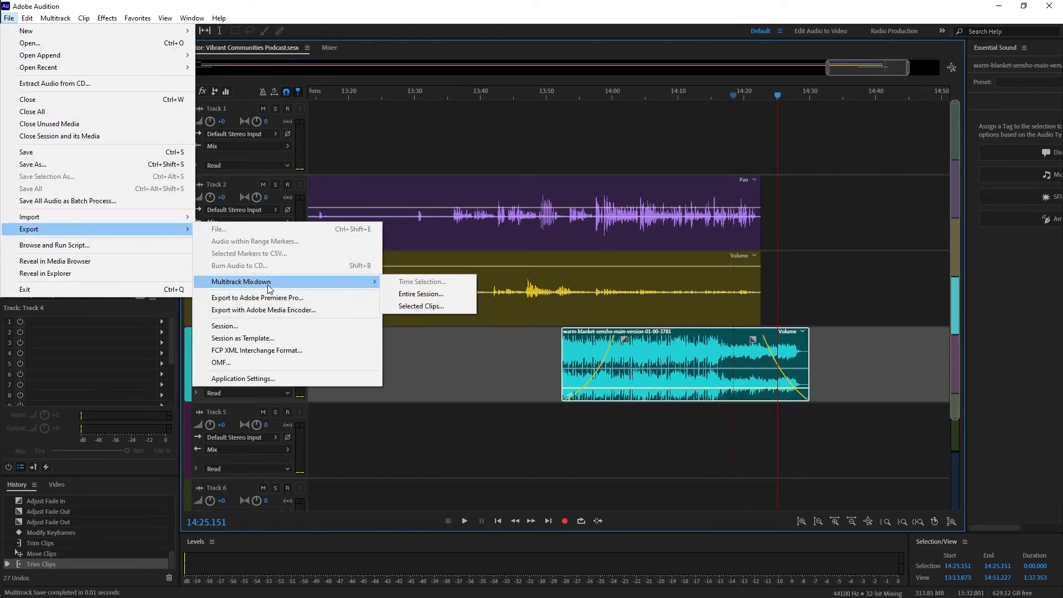
pyautogui.click(413, 298)
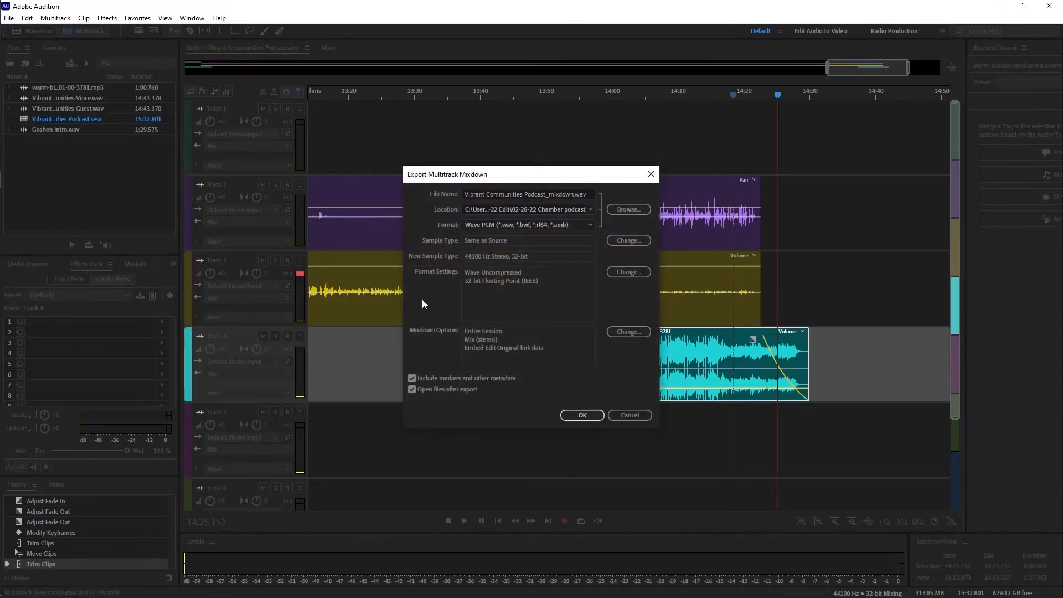
pyautogui.click(571, 194)
pyautogui.press('BackSpace')
pyautogui.press('BackSpace')
pyautogui.press('BackSpace')
pyautogui.press('BackSpace')
pyautogui.press('BackSpace')
pyautogui.press('BackSpace')
pyautogui.press('BackSpace')
pyautogui.press('BackSpace')
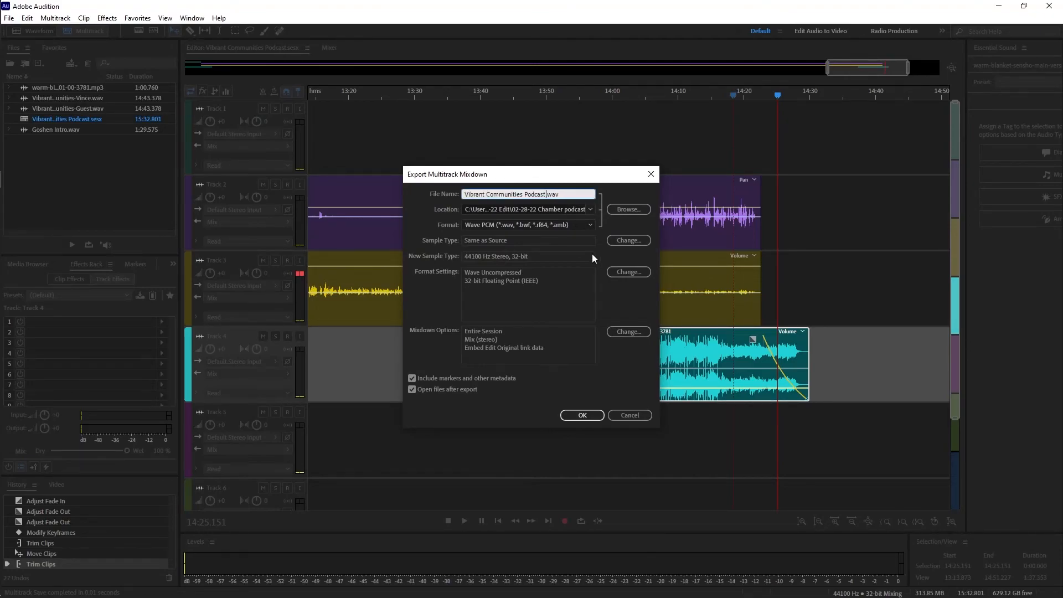
# Step: Set the export location to the Vibrant Communities folder in Intro to Communications CLASS on the Desktop and export the Wave PCM mixdown
pyautogui.click(619, 208)
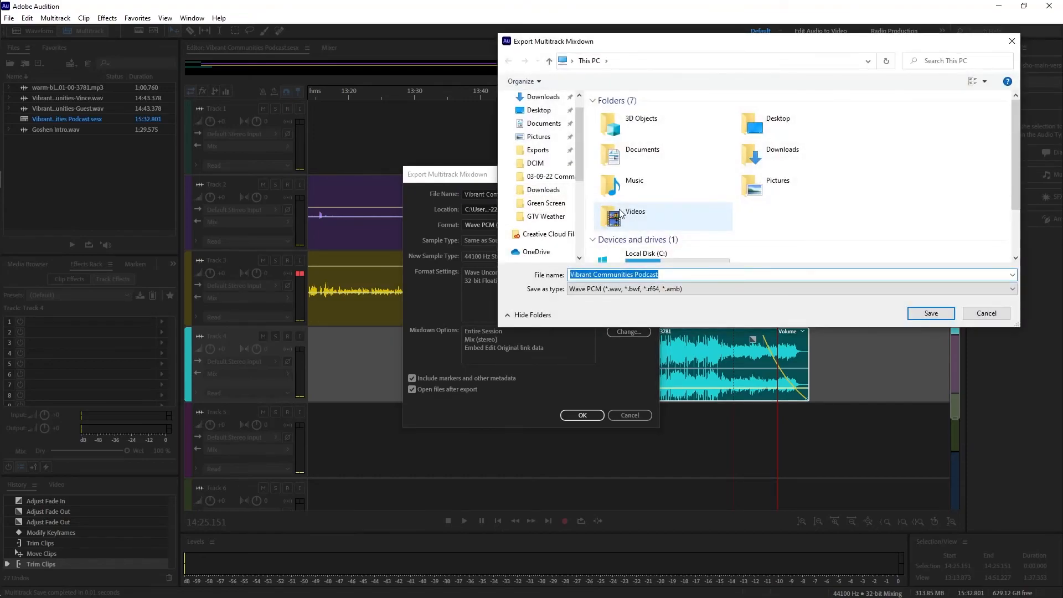
pyautogui.click(538, 110)
pyautogui.doubleClick(623, 183)
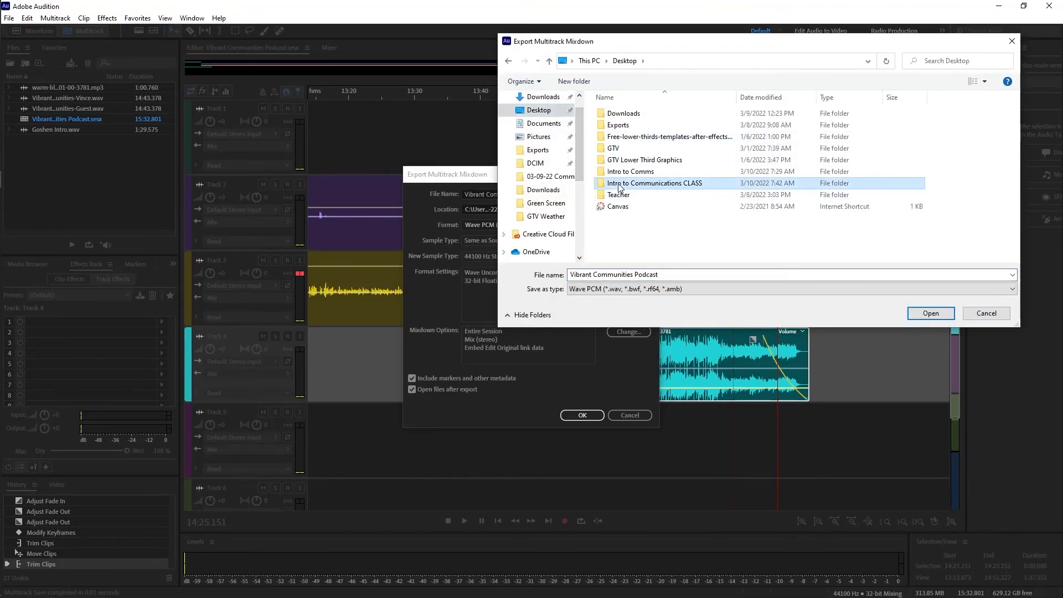
pyautogui.click(621, 127)
pyautogui.doubleClick(621, 127)
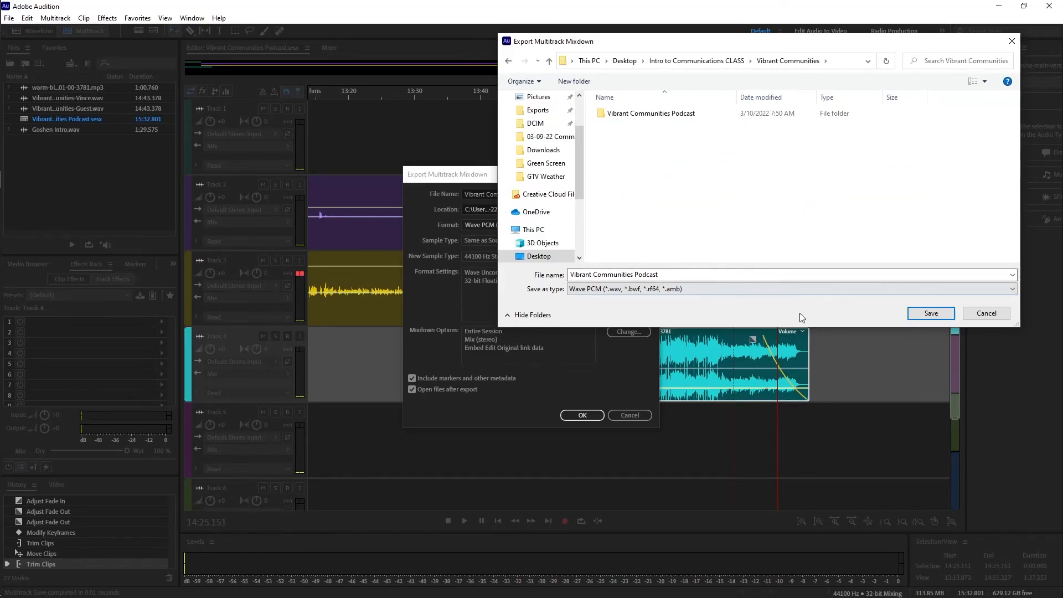
pyautogui.click(931, 313)
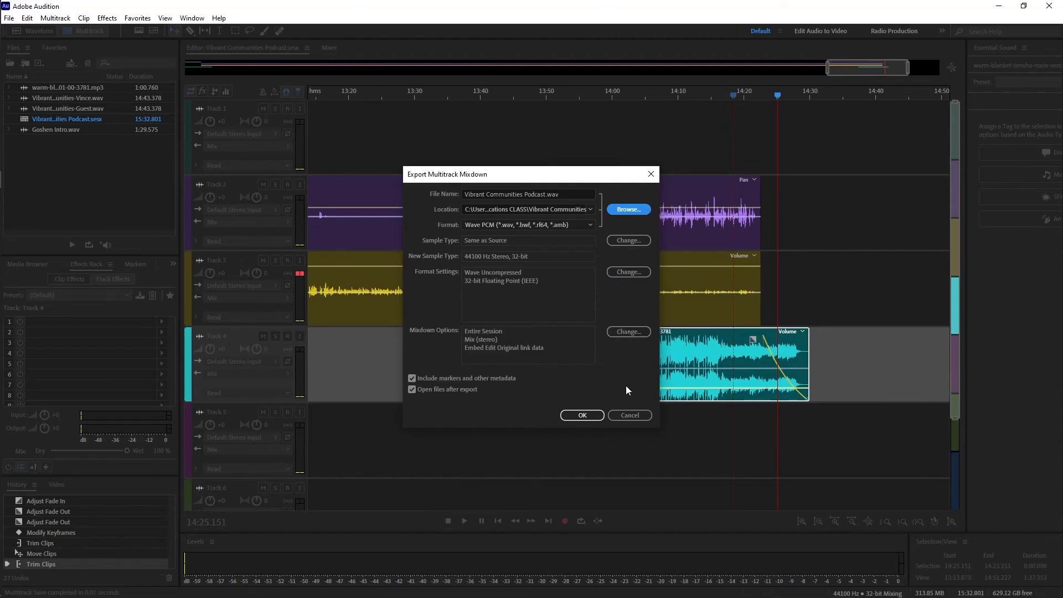
pyautogui.click(567, 416)
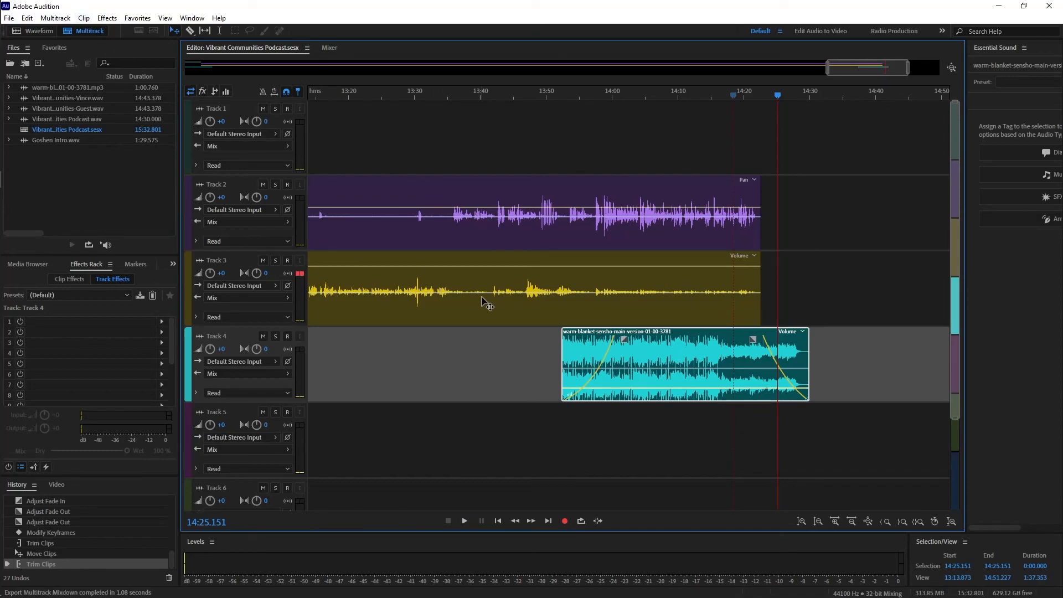
pyautogui.moveTo(4, 183)
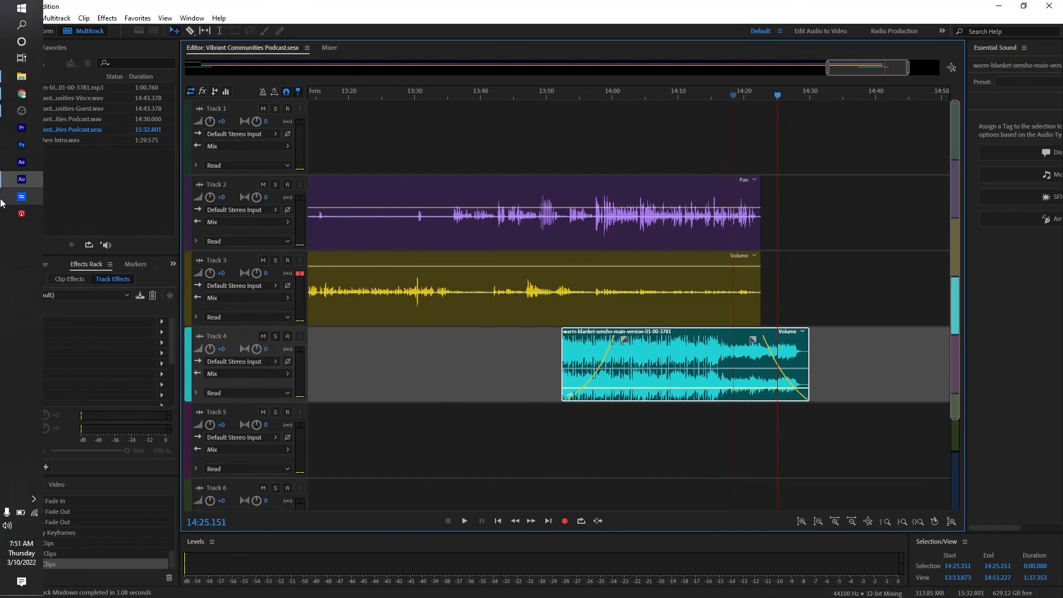
pyautogui.click(22, 110)
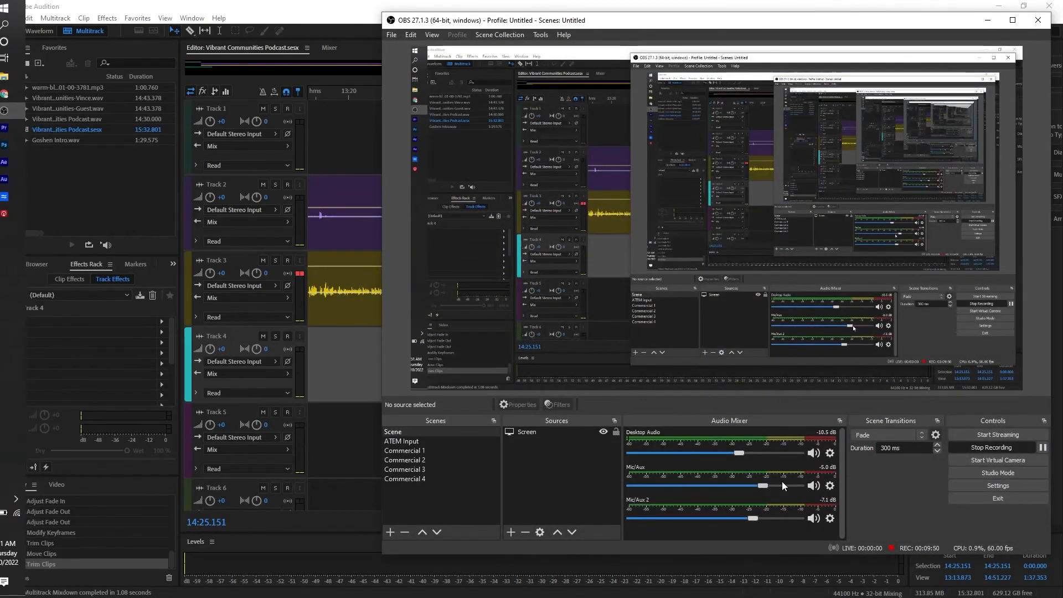